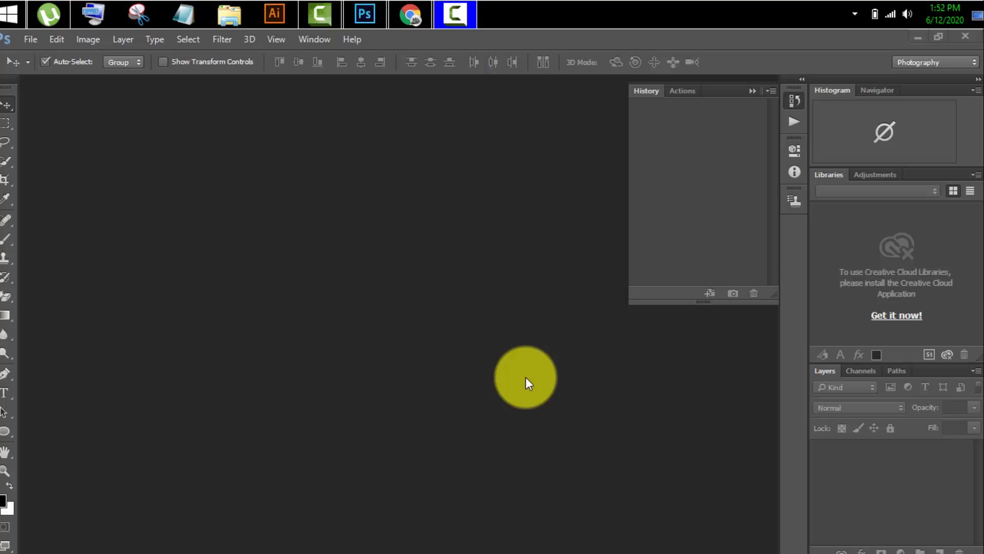
Step: Open the photo effect'.JPG from the Pictures subfolder
{"action": "left_click", "coordinate": [33, 45]}
{"action": "left_click", "coordinate": [47, 66]}
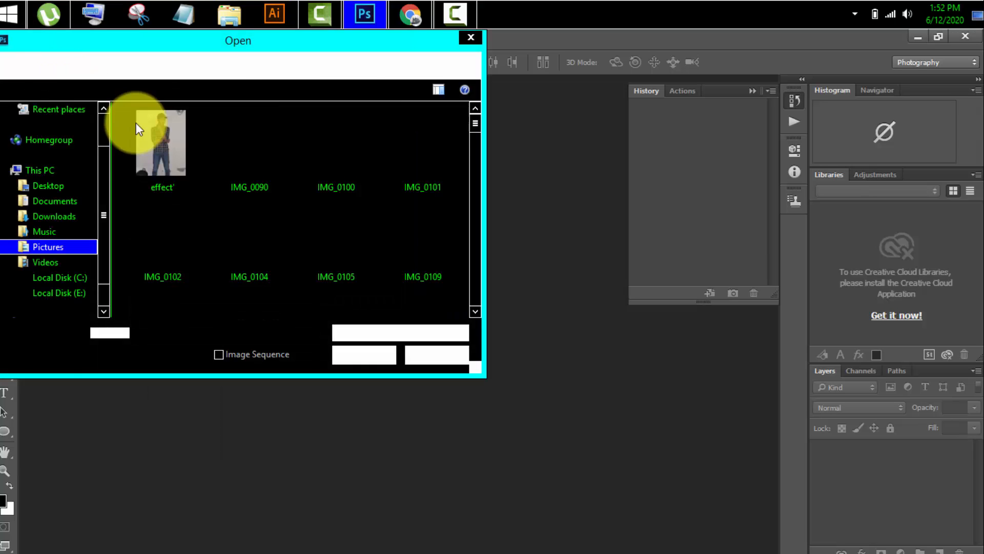
{"action": "left_click", "coordinate": [140, 122]}
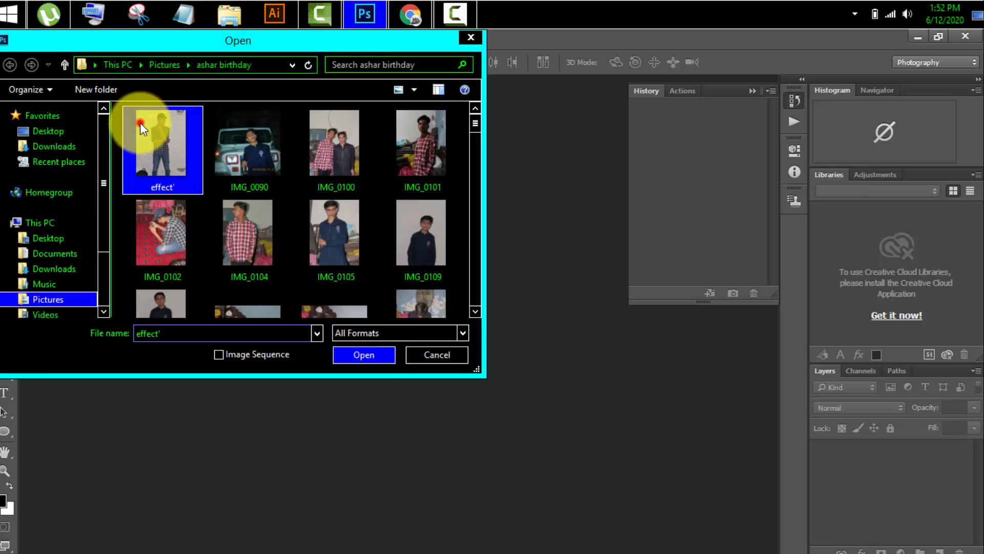
{"action": "left_click", "coordinate": [362, 354]}
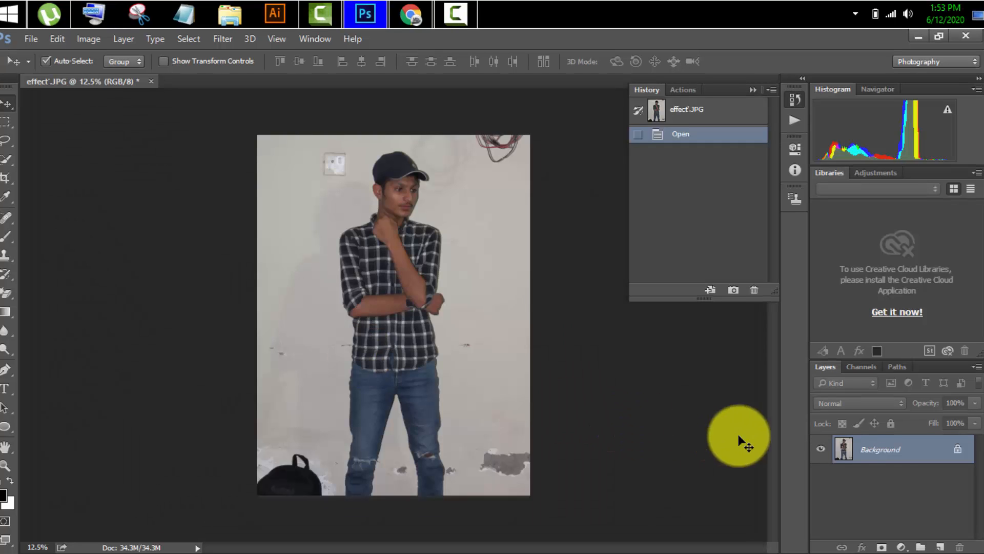
Step: Duplicate the Background layer and convert the copy to black and white using the Default preset
{"action": "left_click_drag", "start_coordinate": [887, 454], "coordinate": [941, 546]}
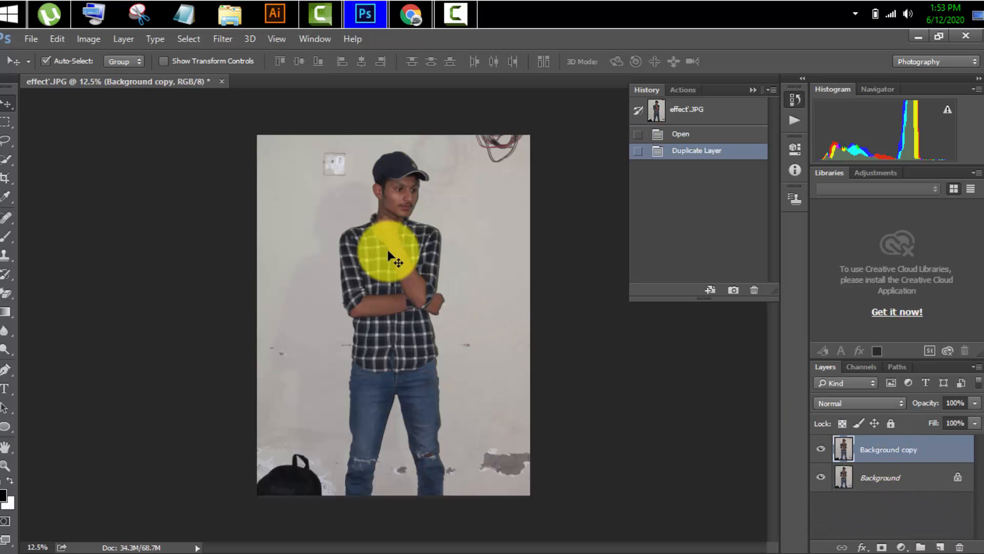
{"action": "left_click", "coordinate": [126, 39]}
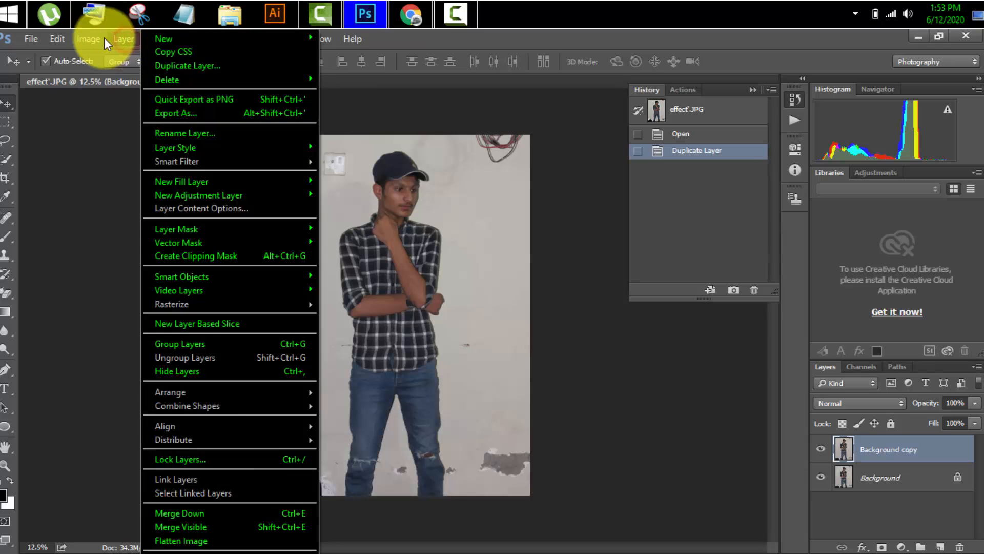
{"action": "left_click", "coordinate": [88, 40]}
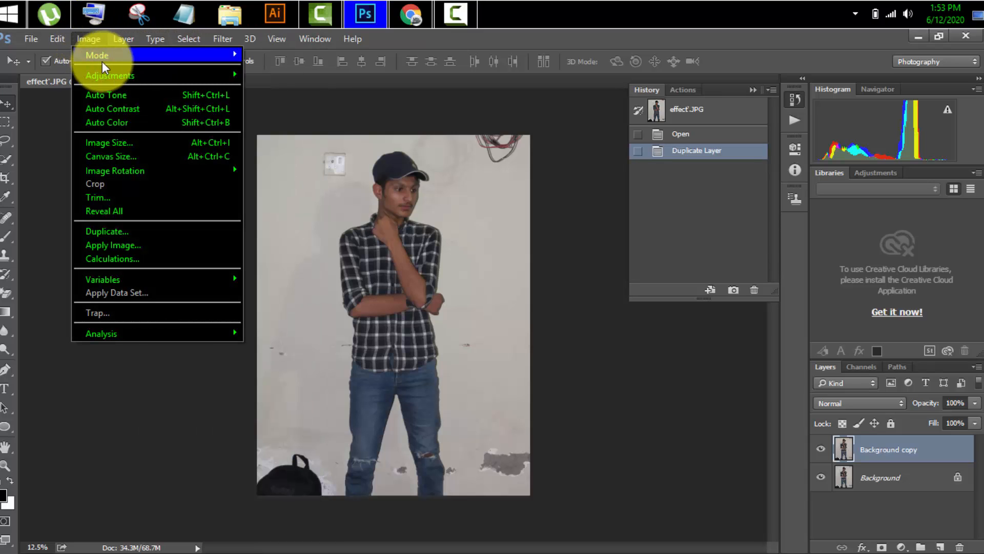
{"action": "mouse_move", "coordinate": [108, 74]}
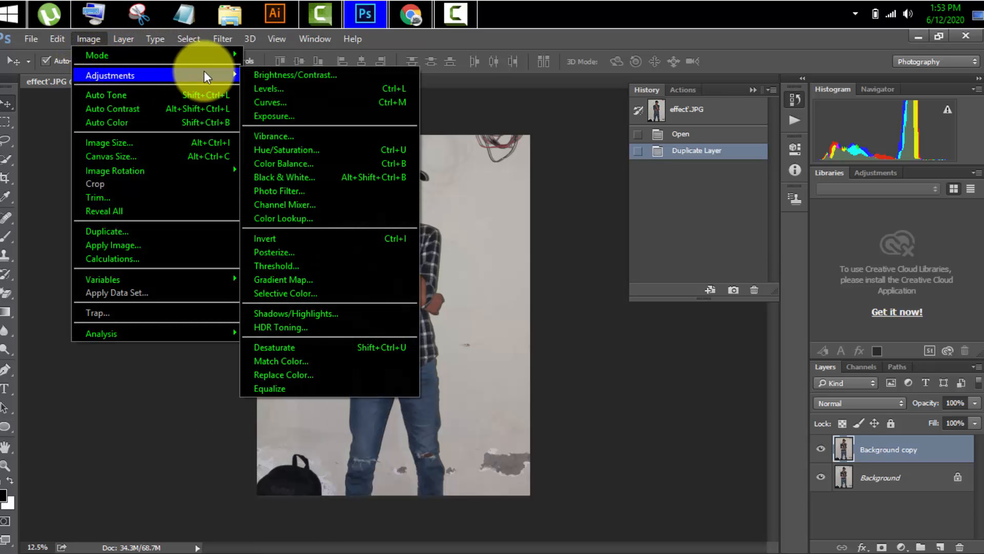
{"action": "left_click", "coordinate": [302, 175]}
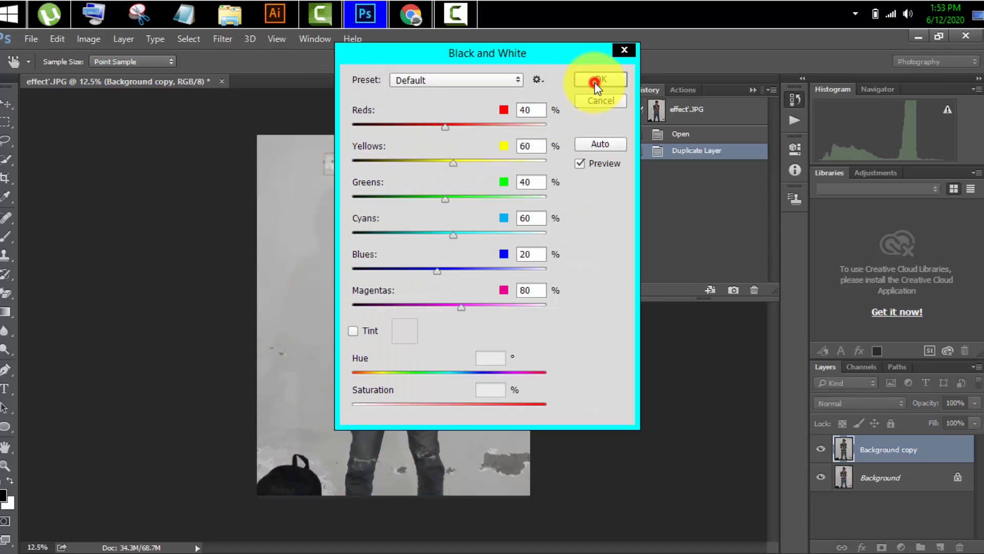
{"action": "left_click", "coordinate": [595, 82]}
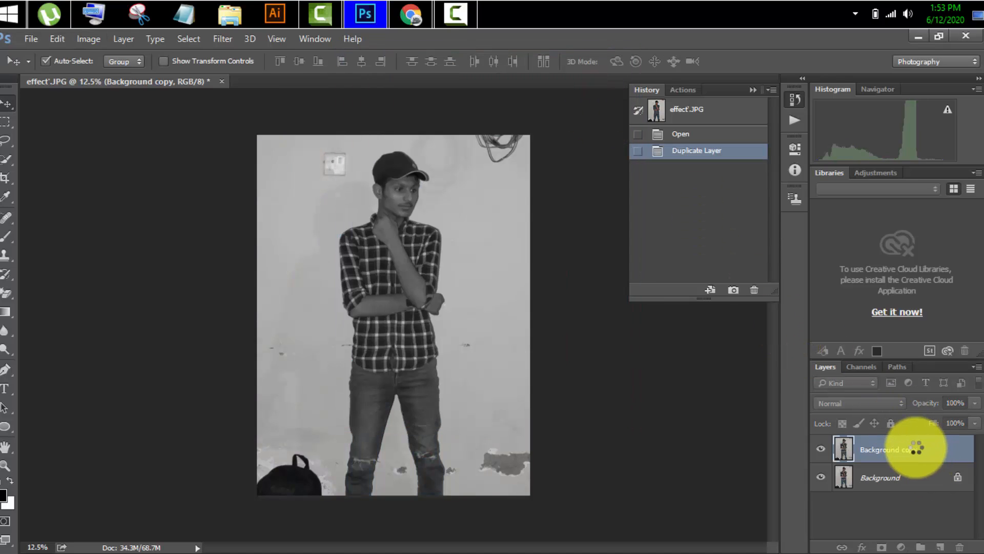
Step: Duplicate the black-and-white layer and turn off the R channel in the new copy's blending options
{"action": "left_click_drag", "start_coordinate": [917, 446], "coordinate": [940, 547]}
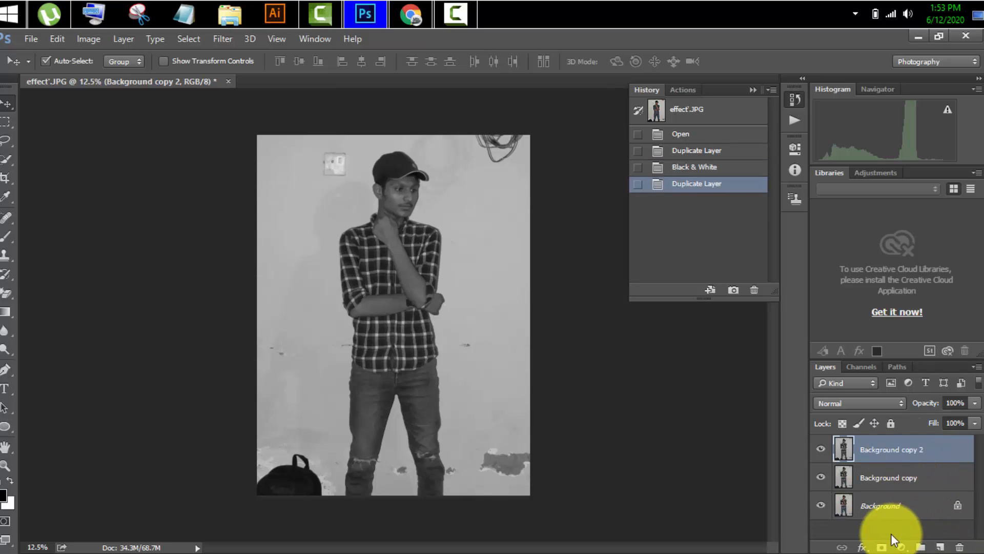
{"action": "left_click", "coordinate": [862, 547]}
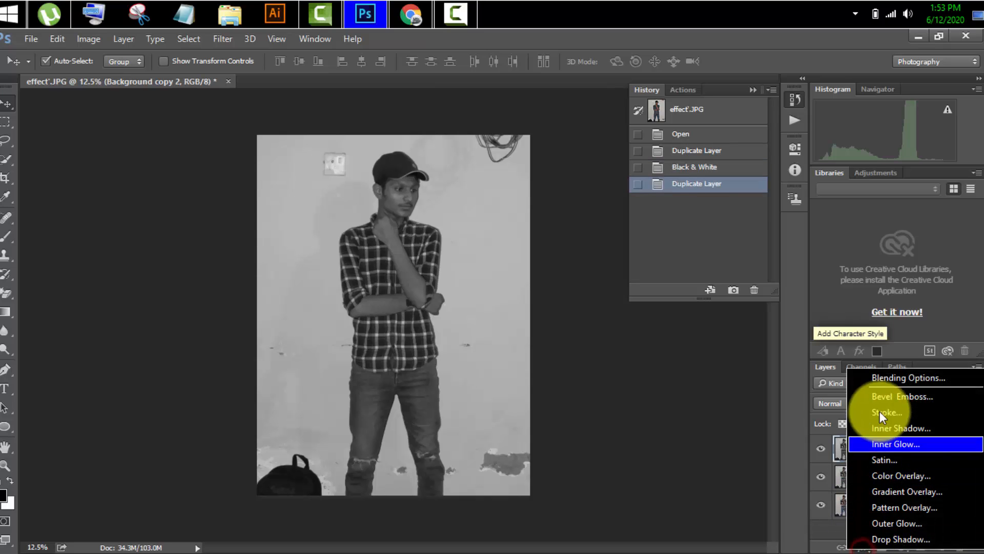
{"action": "left_click", "coordinate": [880, 375]}
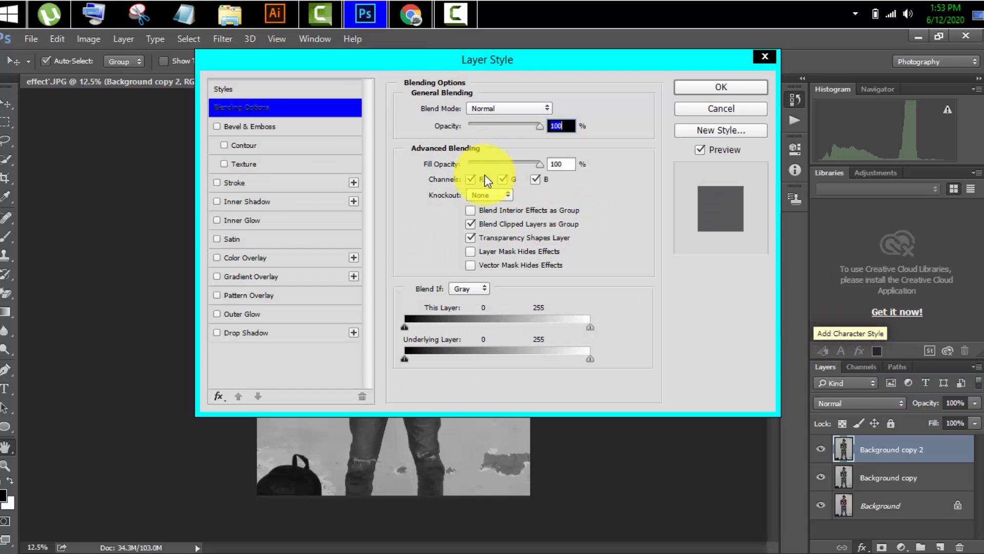
{"action": "left_click", "coordinate": [470, 179]}
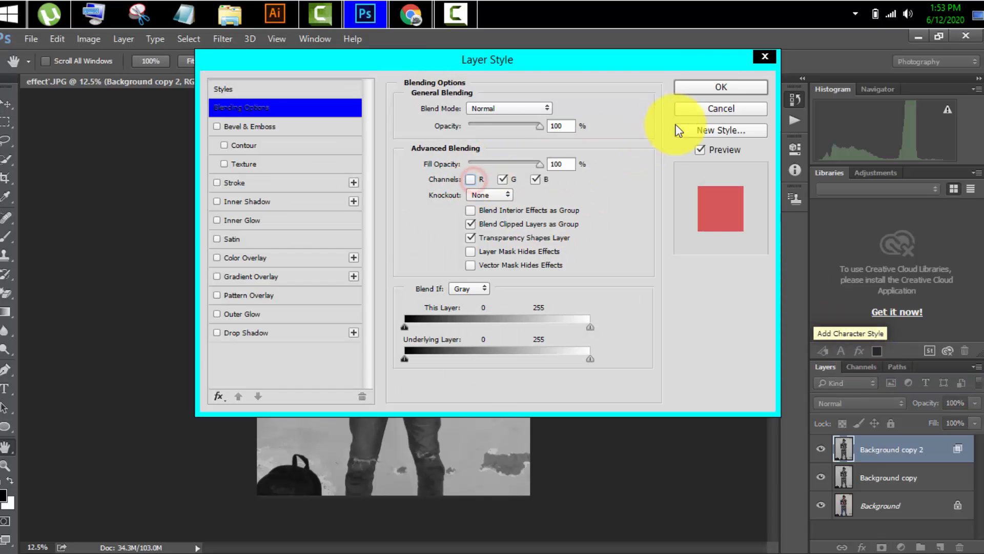
{"action": "left_click", "coordinate": [716, 88]}
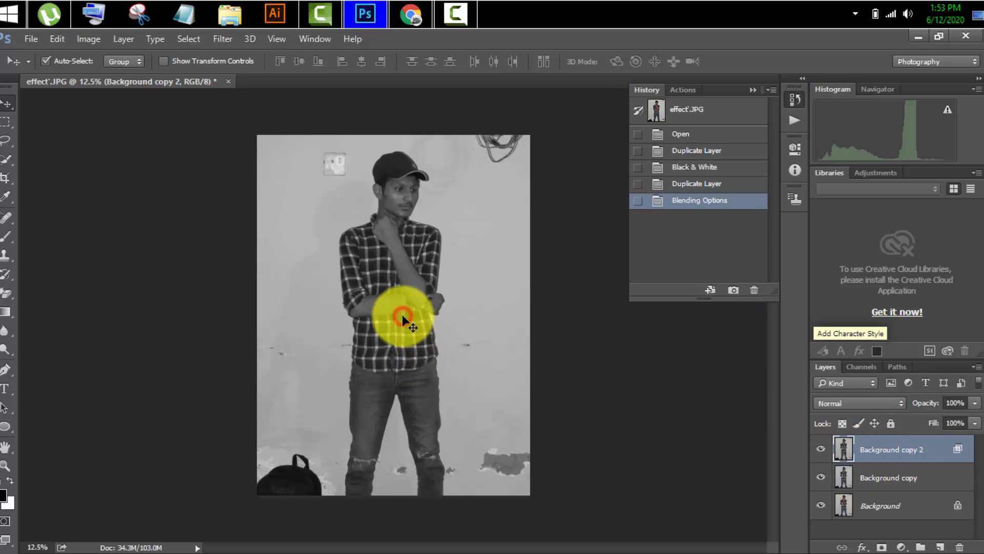
Step: Shift the Background copy 2 layer slightly left for a red-cyan offset, and group it with Background copy
{"action": "mouse_move", "coordinate": [402, 315]}
{"action": "left_mouse_down"}
{"action": "mouse_move", "coordinate": [410, 317]}
{"action": "mouse_move", "coordinate": [399, 324]}
{"action": "left_mouse_up"}
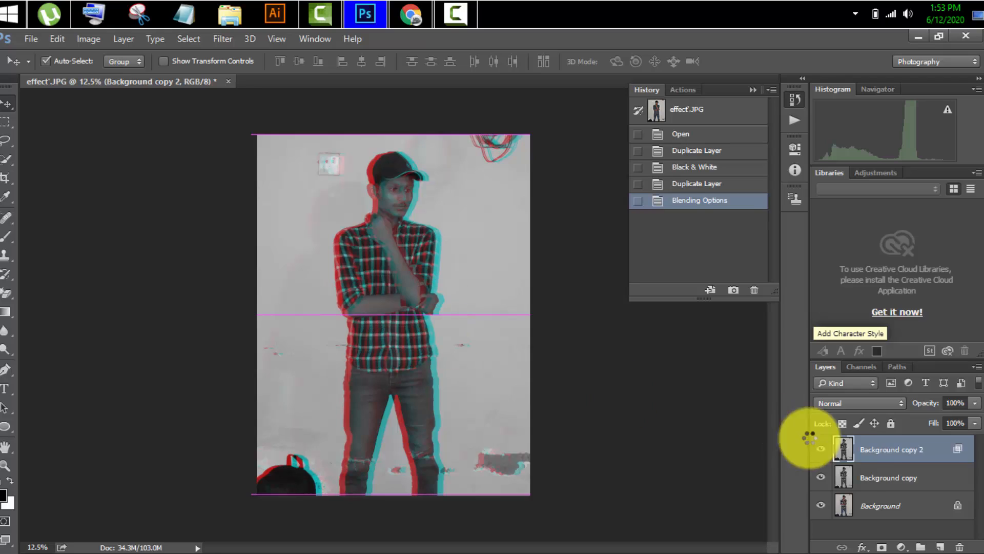
{"action": "left_click", "coordinate": [908, 477], "text": "shift"}
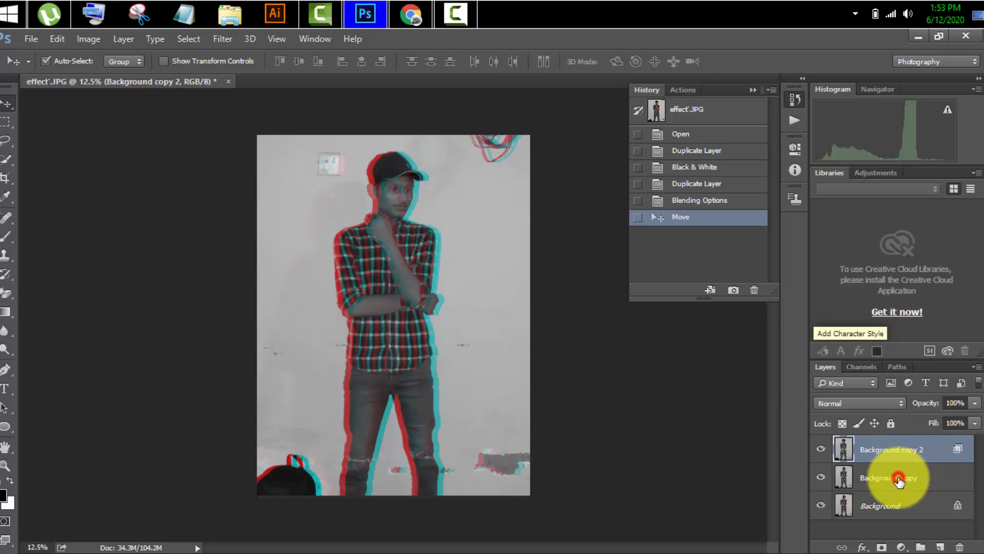
{"action": "left_click", "coordinate": [921, 547]}
Step: Duplicate Group 1 and merge the copy into a single layer at 80% opacity
{"action": "left_click_drag", "start_coordinate": [891, 445], "coordinate": [939, 547]}
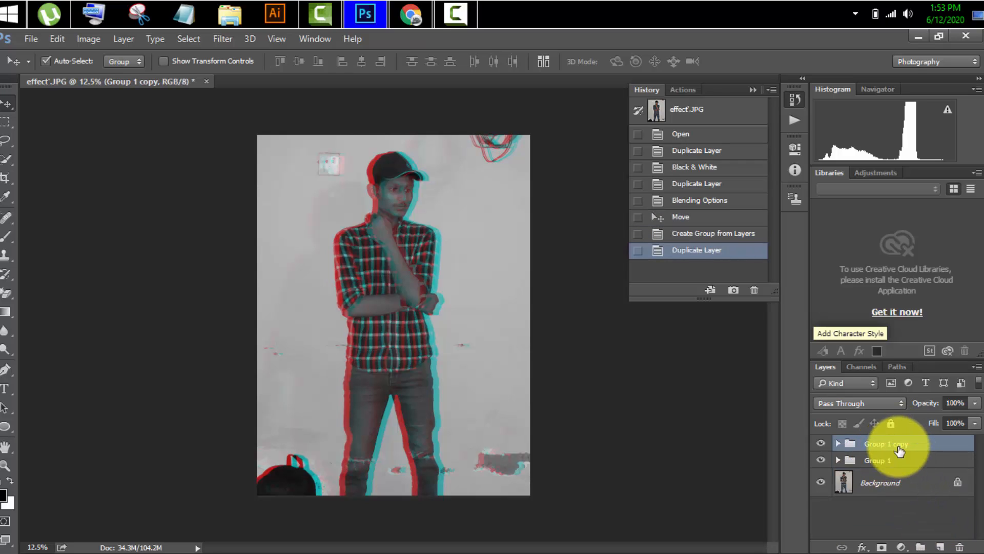
{"action": "key", "text": "8"}
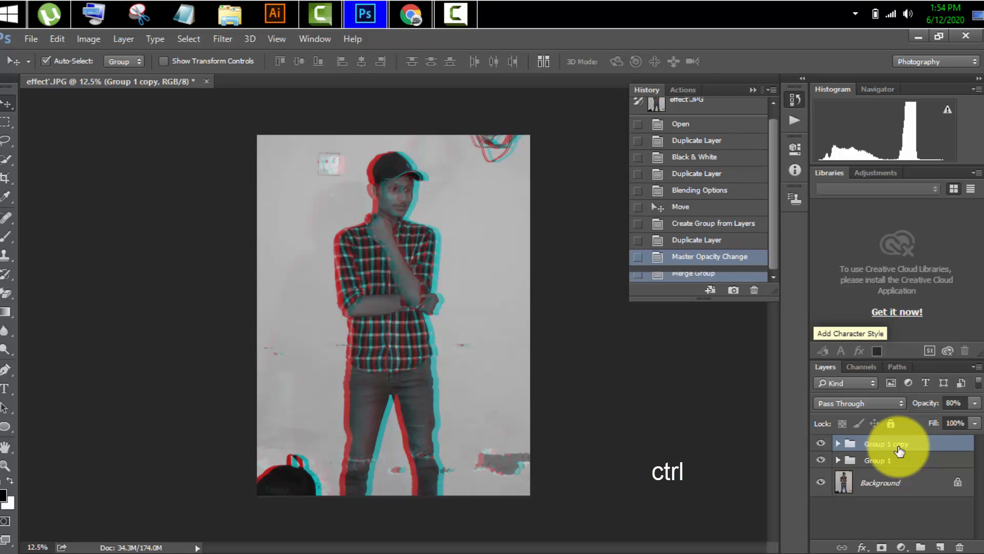
{"action": "key", "text": "ctrl+e"}
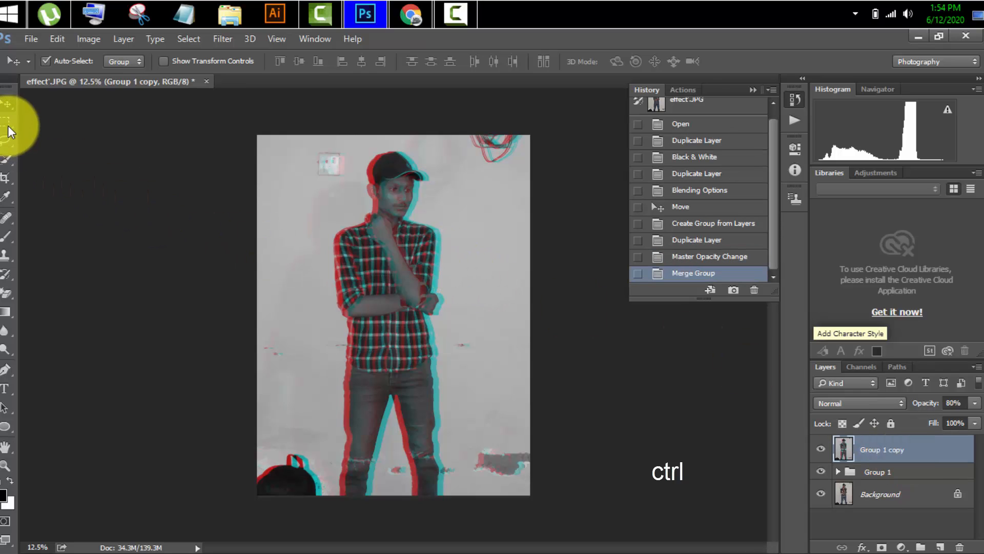
Step: Select a thin horizontal strip at the outer edge of the left lower leg, shift it left, and deselect
{"action": "left_click", "coordinate": [6, 122]}
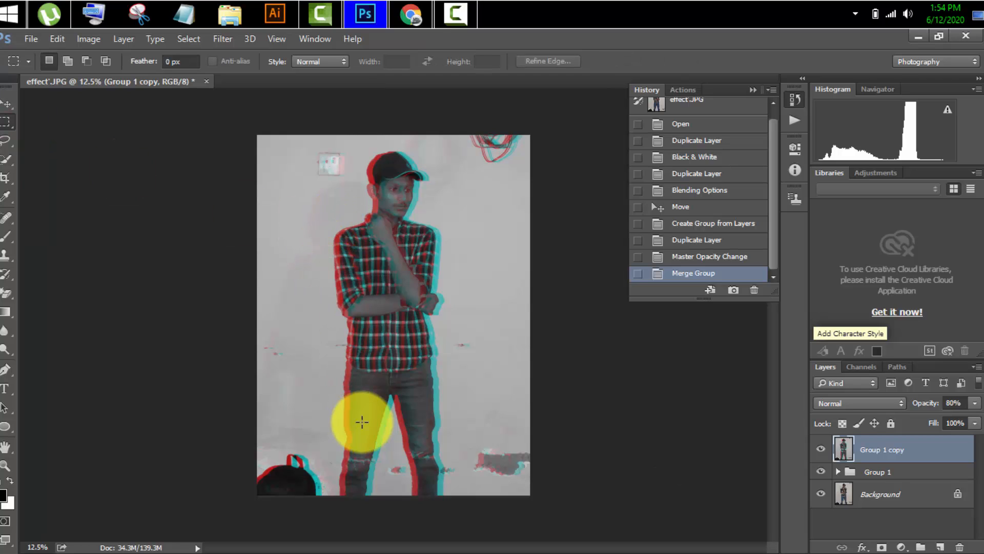
{"action": "left_click_drag", "start_coordinate": [329, 435], "coordinate": [355, 440]}
{"action": "key", "text": "8"}
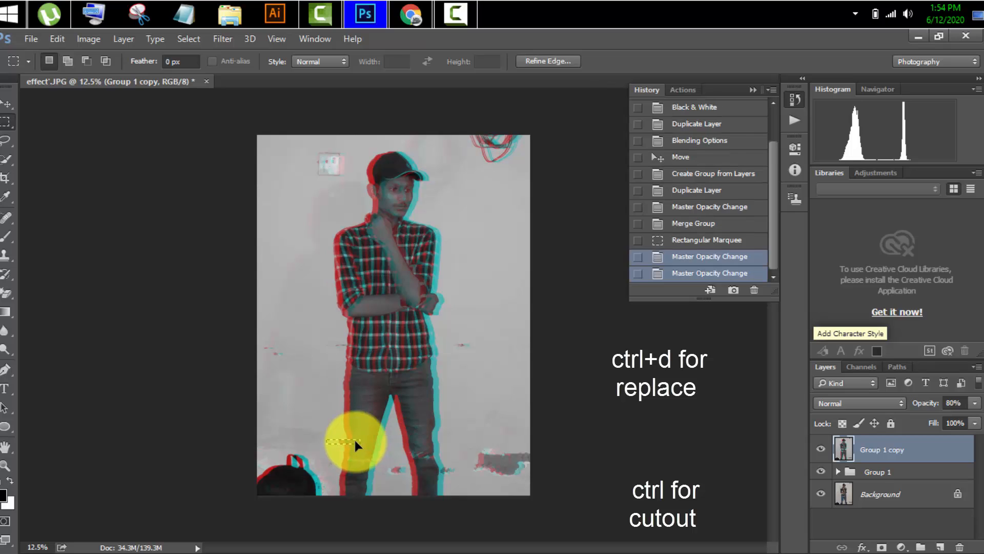
{"action": "key", "text": "ctrl+d"}
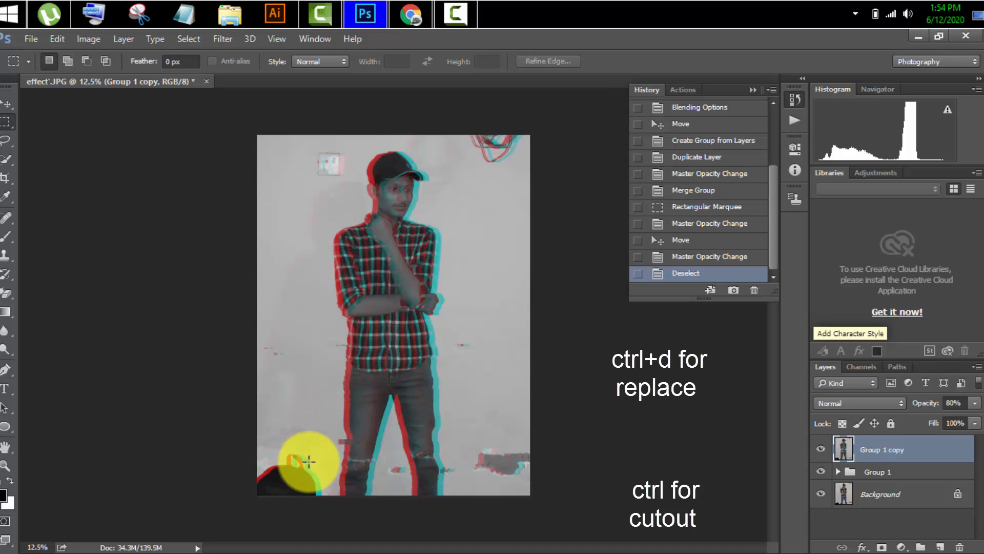
Step: Cut thin horizontal strips at the right and left edges of the black bag and shift them sideways
{"action": "mouse_move", "coordinate": [319, 475]}
{"action": "left_mouse_down"}
{"action": "mouse_move", "coordinate": [292, 481]}
{"action": "mouse_move", "coordinate": [319, 475]}
{"action": "left_mouse_up"}
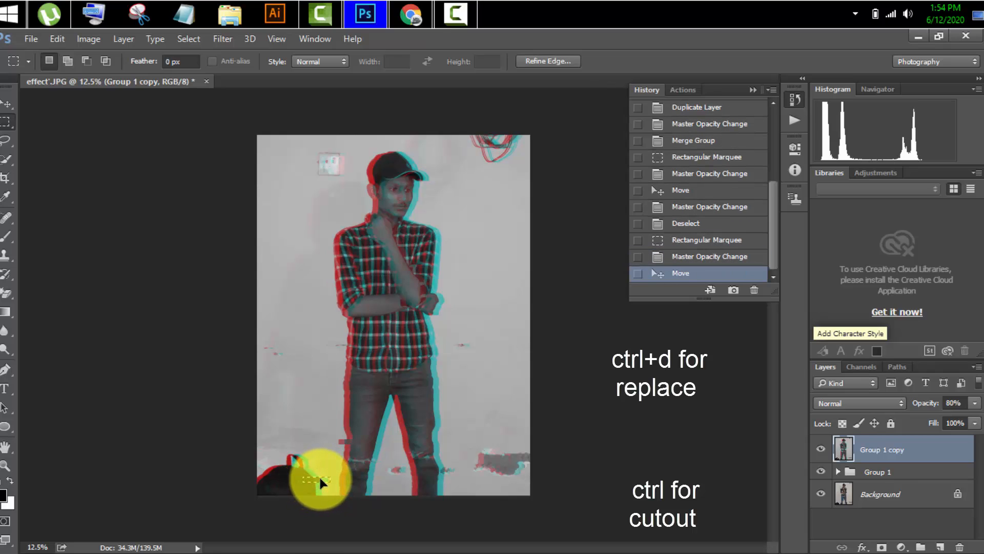
{"action": "key", "text": "8"}
{"action": "key", "text": "ctrl+d"}
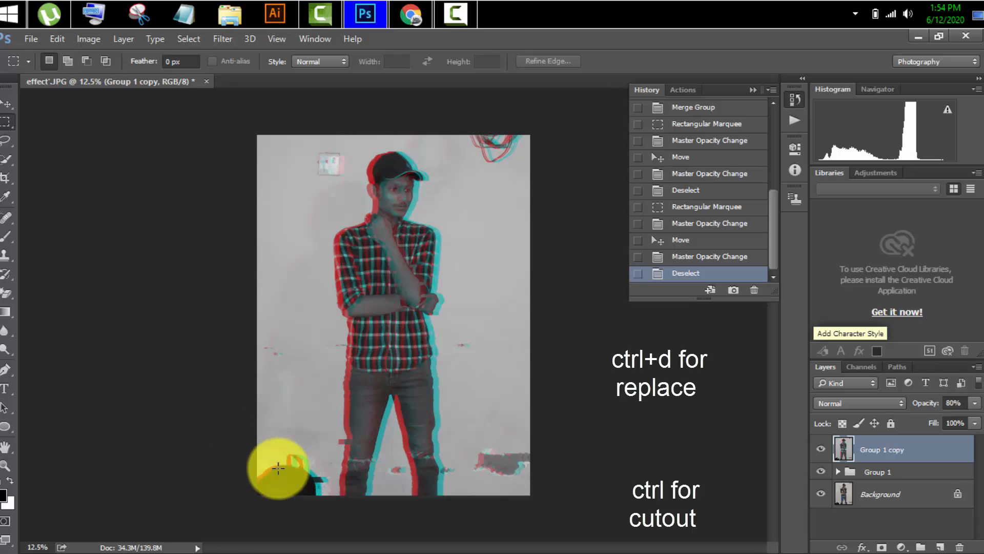
{"action": "mouse_move", "coordinate": [269, 467]}
{"action": "left_mouse_down"}
{"action": "mouse_move", "coordinate": [294, 471]}
{"action": "mouse_move", "coordinate": [276, 468]}
{"action": "left_mouse_up"}
{"action": "key", "text": "8"}
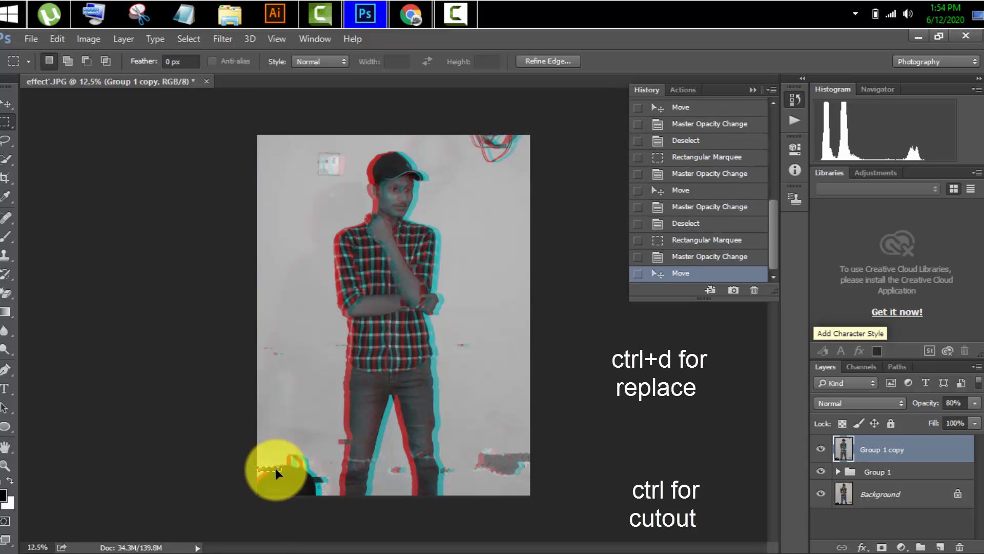
{"action": "key", "text": "8"}
{"action": "key", "text": "ctrl+d"}
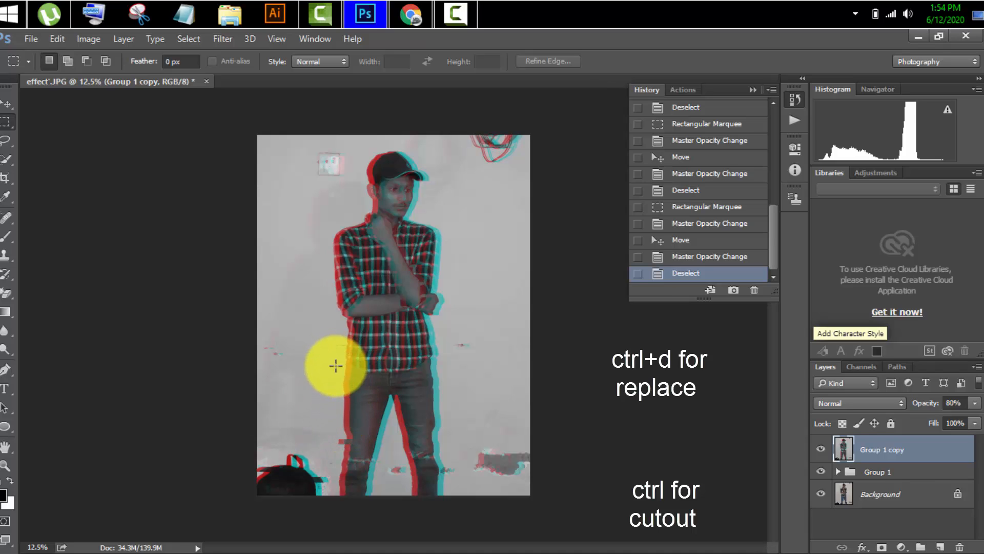
Step: Cut a thin horizontal strip at the outer edge of the left thigh and shift it left
{"action": "mouse_move", "coordinate": [335, 410]}
{"action": "left_mouse_down"}
{"action": "mouse_move", "coordinate": [385, 411]}
{"action": "mouse_move", "coordinate": [341, 410]}
{"action": "left_mouse_up"}
{"action": "key", "text": "8"}
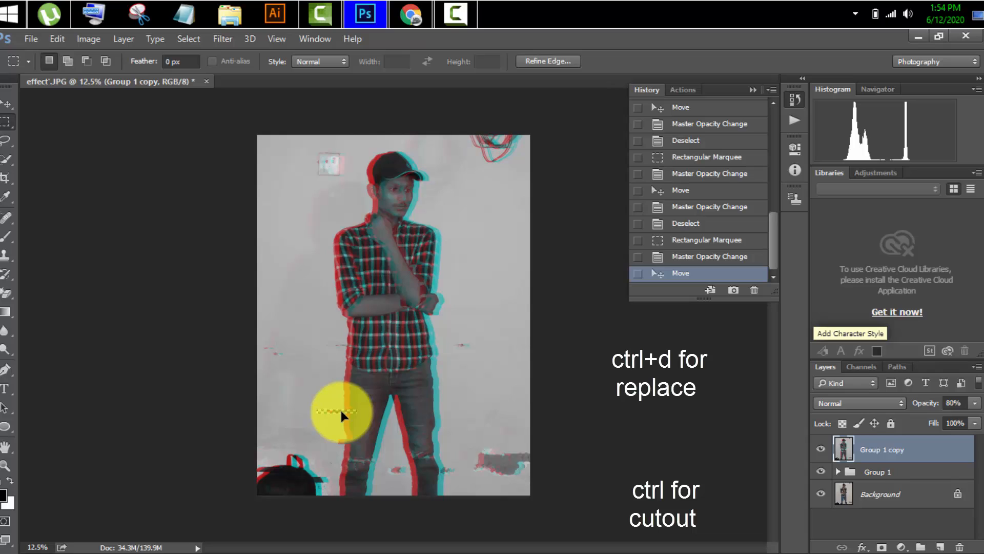
{"action": "key", "text": "8"}
{"action": "key", "text": "ctrl+d"}
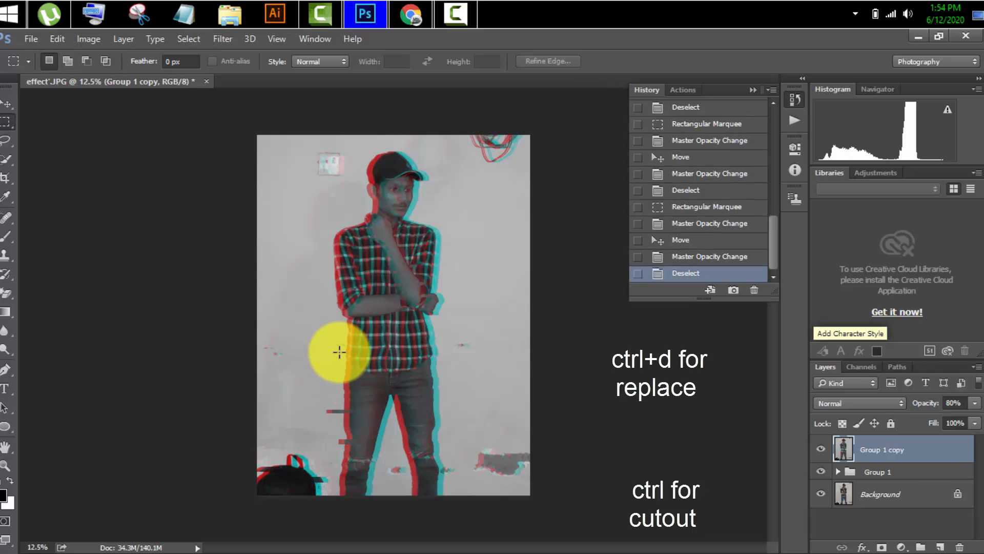
Step: Cut two horizontal strips on the shirt's left edge, at the hem and at the waist, and shift each one left
{"action": "mouse_move", "coordinate": [336, 364]}
{"action": "left_mouse_down"}
{"action": "mouse_move", "coordinate": [393, 373]}
{"action": "mouse_move", "coordinate": [352, 367]}
{"action": "left_mouse_up"}
{"action": "key", "text": "0"}
{"action": "key", "text": "0"}
{"action": "key", "text": "ctrl+d"}
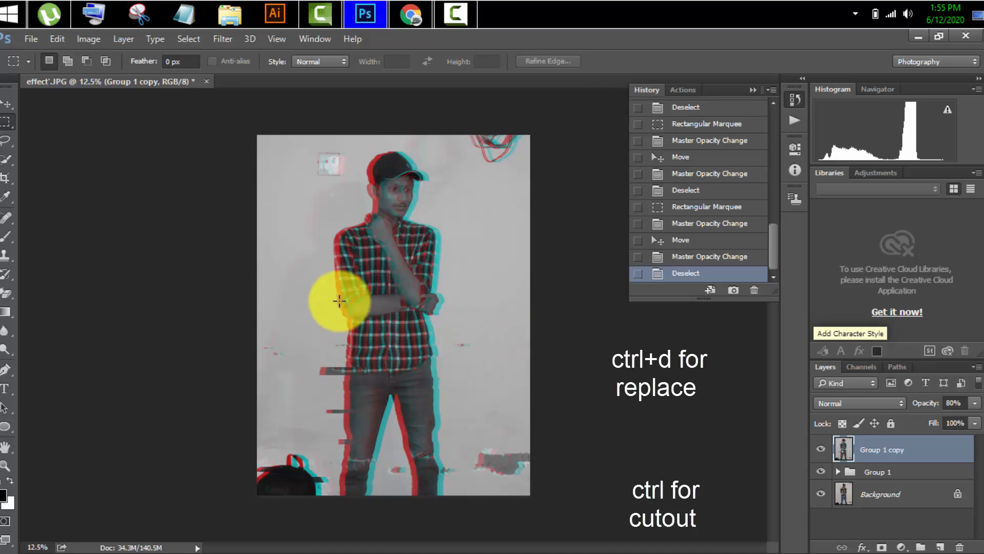
{"action": "mouse_move", "coordinate": [346, 329]}
{"action": "left_mouse_down"}
{"action": "mouse_move", "coordinate": [376, 335]}
{"action": "mouse_move", "coordinate": [357, 333]}
{"action": "left_mouse_up"}
{"action": "key", "text": "8"}
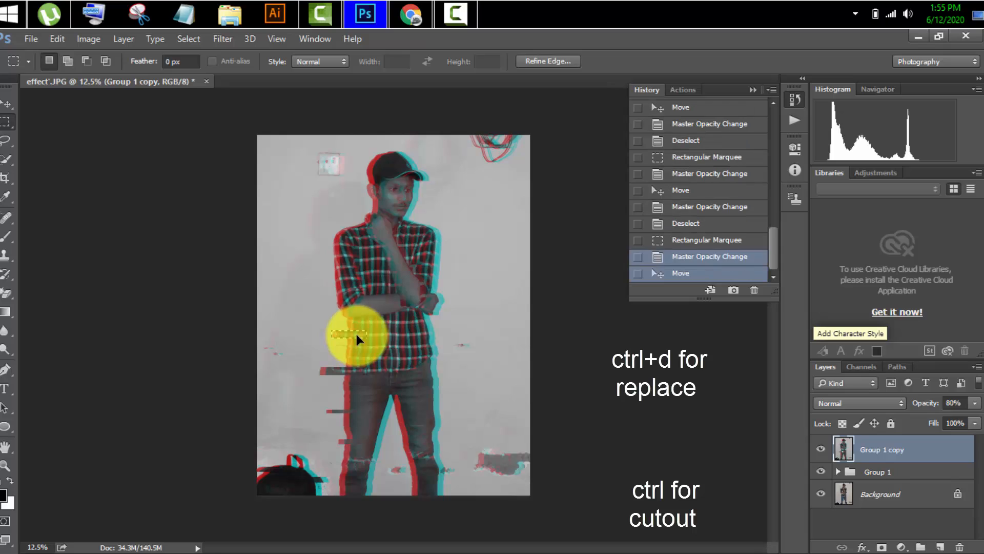
{"action": "key", "text": "8"}
{"action": "key", "text": "ctrl+d"}
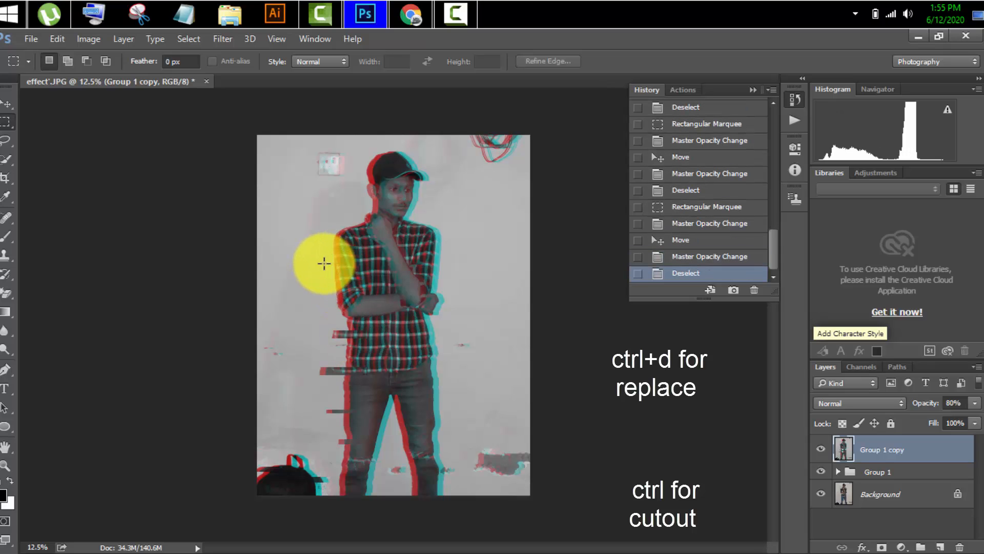
Step: Cut a thin horizontal strip at the shirt's left sleeve, shift it outward to the left, and deselect
{"action": "mouse_move", "coordinate": [324, 264]}
{"action": "left_mouse_down"}
{"action": "mouse_move", "coordinate": [371, 267]}
{"action": "mouse_move", "coordinate": [339, 264]}
{"action": "left_mouse_up"}
{"action": "key", "text": "8"}
{"action": "key", "text": "8"}
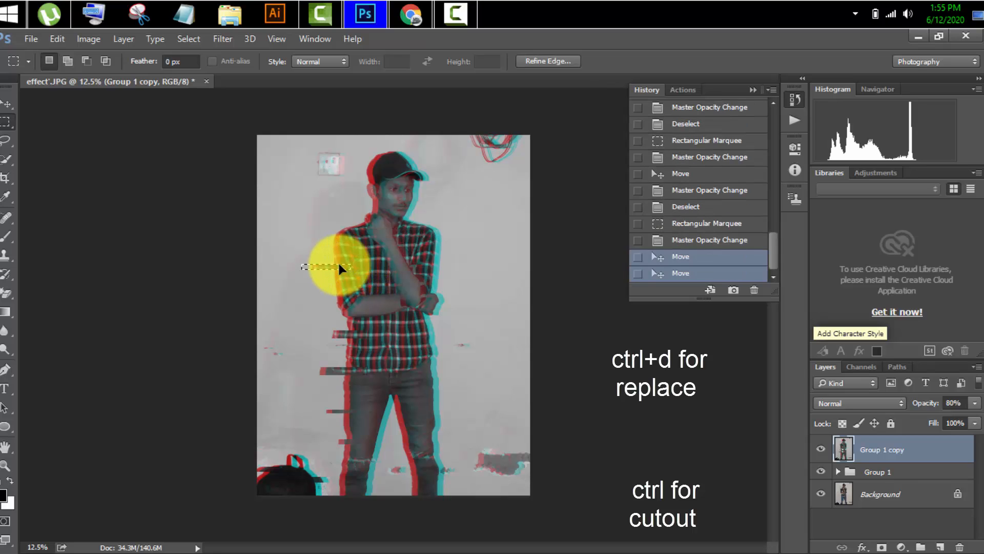
{"action": "key", "text": "ctrl+d"}
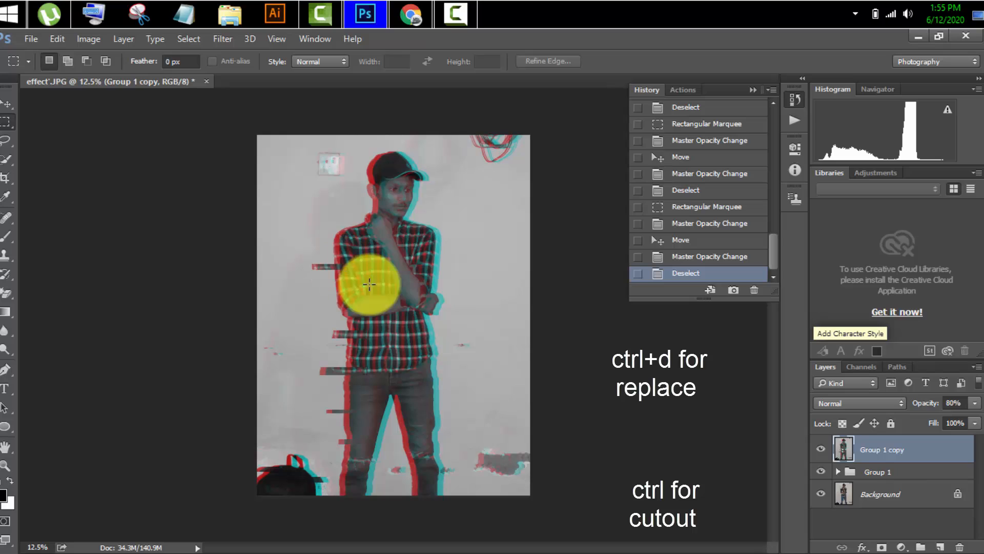
Step: Cut a thin horizontal strip at the shirt's right sleeve, shift it outward to the right, and deselect
{"action": "mouse_move", "coordinate": [453, 248]}
{"action": "left_mouse_down"}
{"action": "mouse_move", "coordinate": [417, 252]}
{"action": "mouse_move", "coordinate": [446, 249]}
{"action": "left_mouse_up"}
{"action": "key", "text": "8"}
{"action": "key", "text": "8"}
{"action": "key", "text": "ctrl+d"}
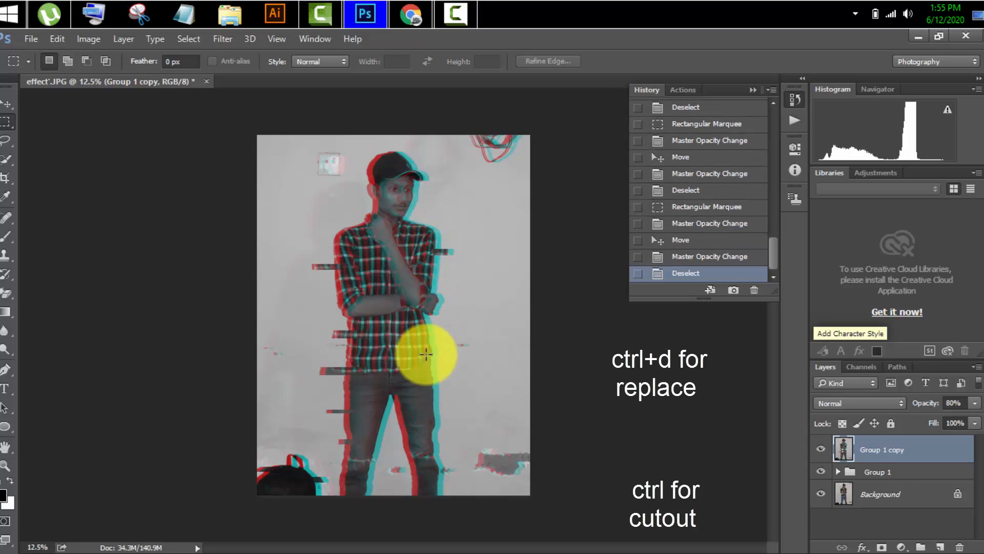
Step: Cut a thin horizontal strip at the shirt's right edge near the waist, shift it outward to the right, and deselect
{"action": "mouse_move", "coordinate": [416, 341]}
{"action": "left_mouse_down"}
{"action": "mouse_move", "coordinate": [452, 347]}
{"action": "mouse_move", "coordinate": [445, 339]}
{"action": "left_mouse_up"}
{"action": "key", "text": "8"}
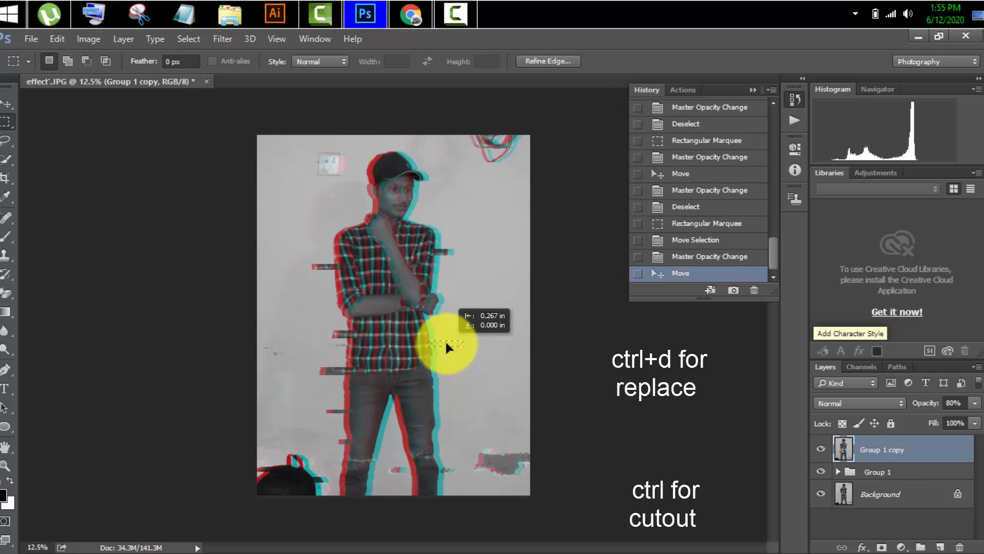
{"action": "key", "text": "8"}
{"action": "key", "text": "ctrl+d"}
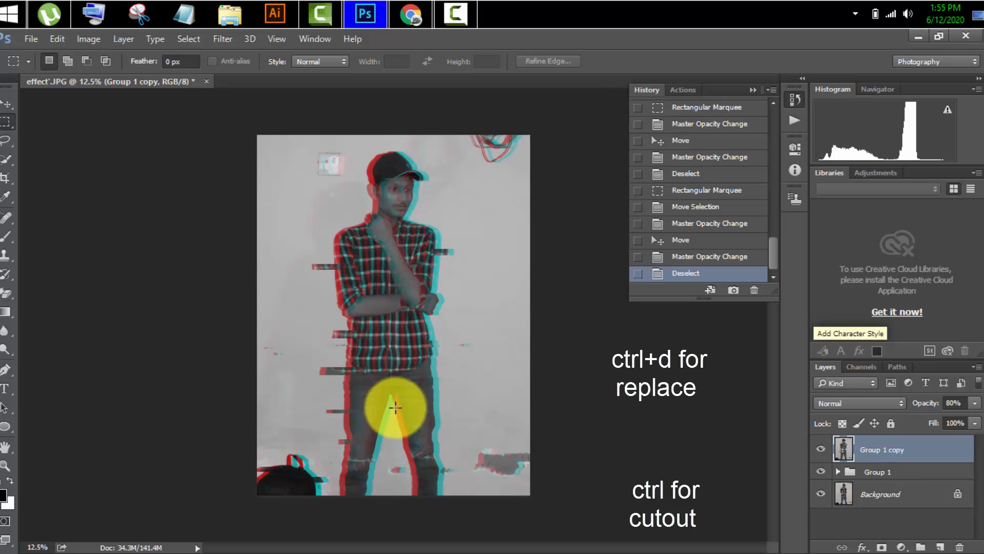
Step: Cut two horizontal strips on the jeans' right outer edge, at mid-thigh and at the hip, and shift each one right
{"action": "left_click_drag", "start_coordinate": [395, 422], "coordinate": [430, 424]}
{"action": "key", "text": "8"}
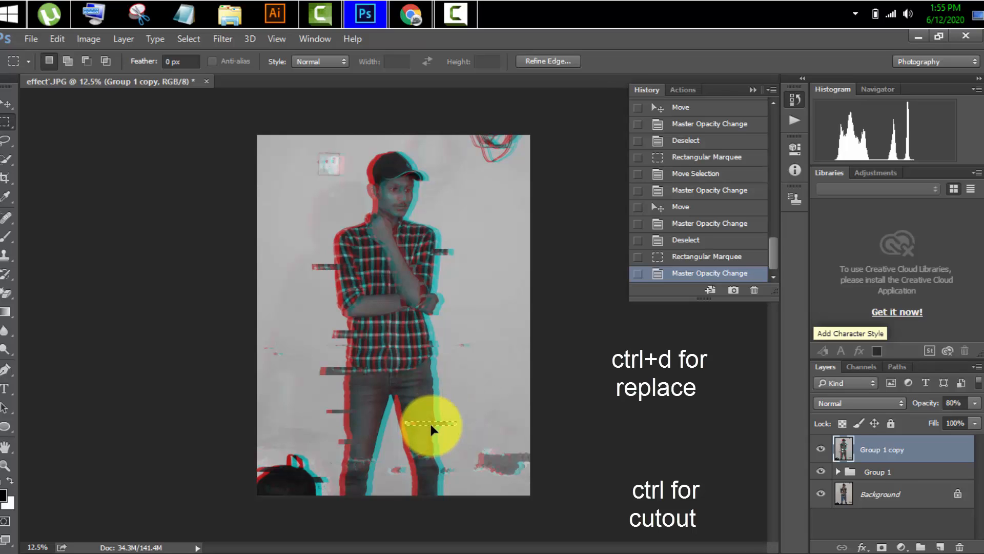
{"action": "key", "text": "8"}
{"action": "key", "text": "ctrl+d"}
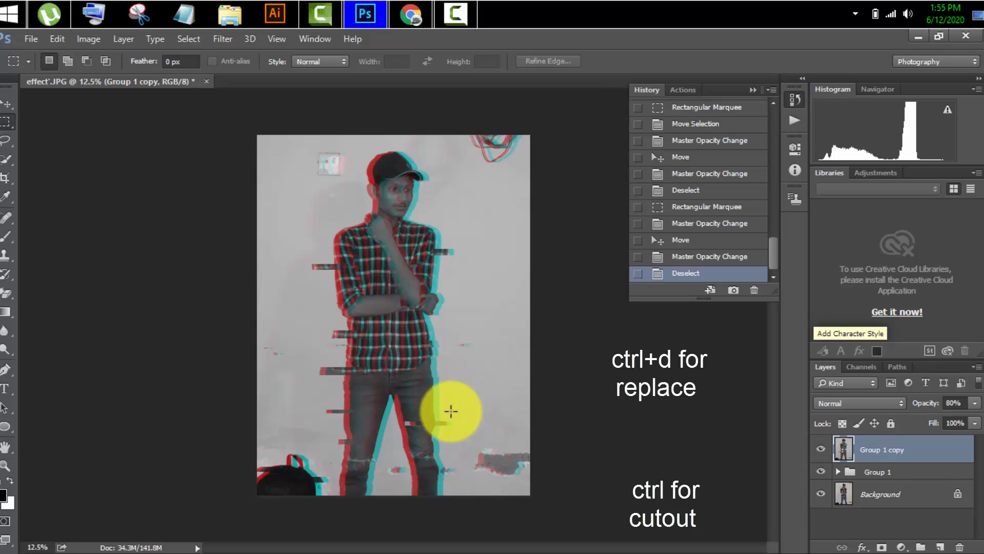
{"action": "mouse_move", "coordinate": [397, 380]}
{"action": "left_mouse_down"}
{"action": "mouse_move", "coordinate": [454, 387]}
{"action": "mouse_move", "coordinate": [431, 388]}
{"action": "mouse_move", "coordinate": [444, 388]}
{"action": "left_mouse_up"}
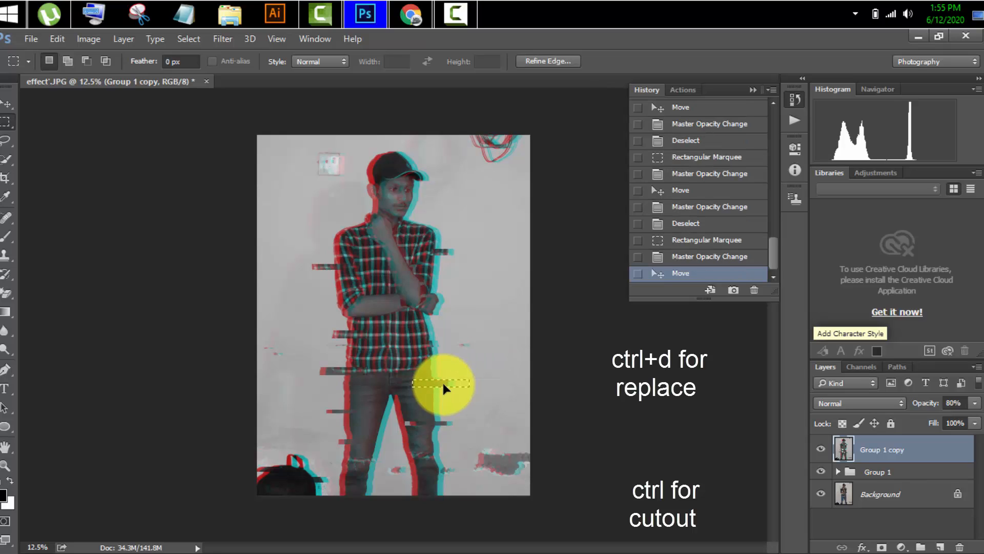
{"action": "key", "text": "ctrl+d"}
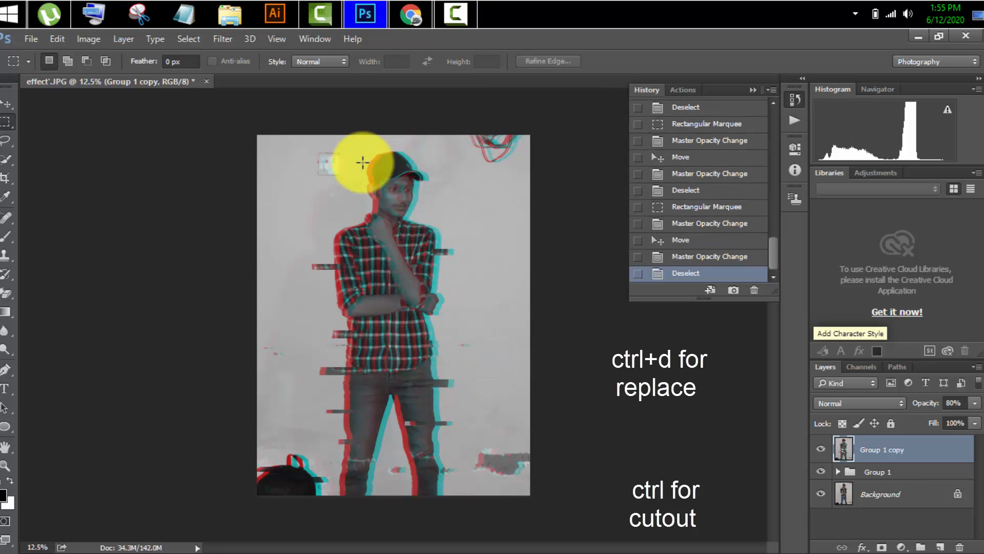
Step: Cut a thin horizontal strip at the left edge of the cap, shift it outward to the left, and deselect
{"action": "left_click_drag", "start_coordinate": [362, 163], "coordinate": [393, 166]}
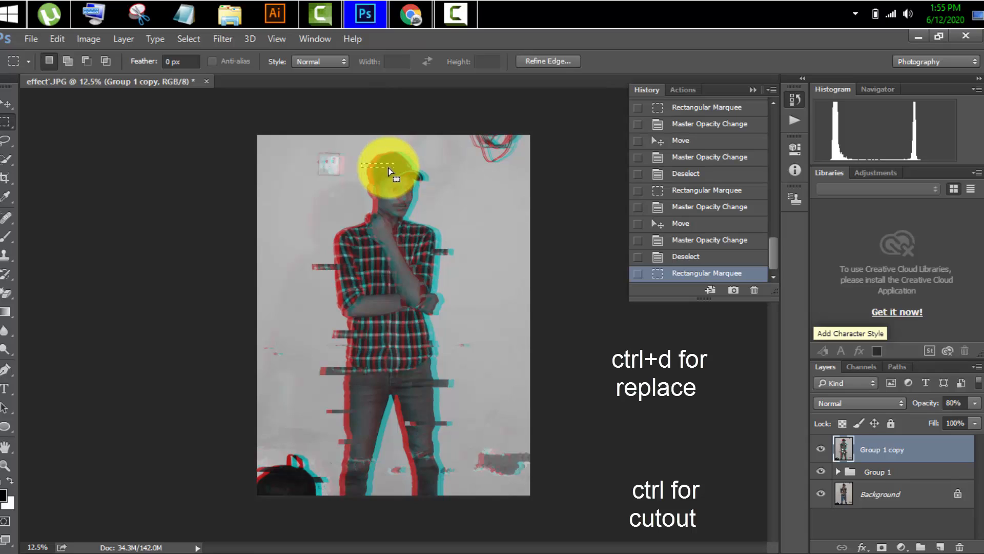
{"action": "key", "text": "8"}
{"action": "left_click_drag", "start_coordinate": [388, 168], "coordinate": [374, 165]}
{"action": "key", "text": "8"}
{"action": "key", "text": "ctrl+d"}
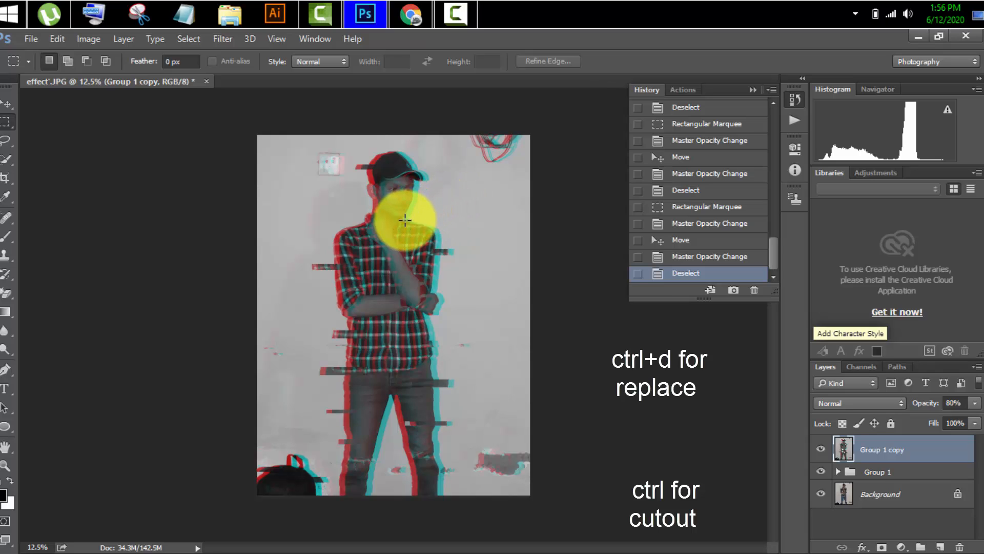
Step: Cut a thin horizontal strip along the top of the right shoulder, shift it outward to the right, and deselect
{"action": "left_click_drag", "start_coordinate": [407, 219], "coordinate": [446, 226]}
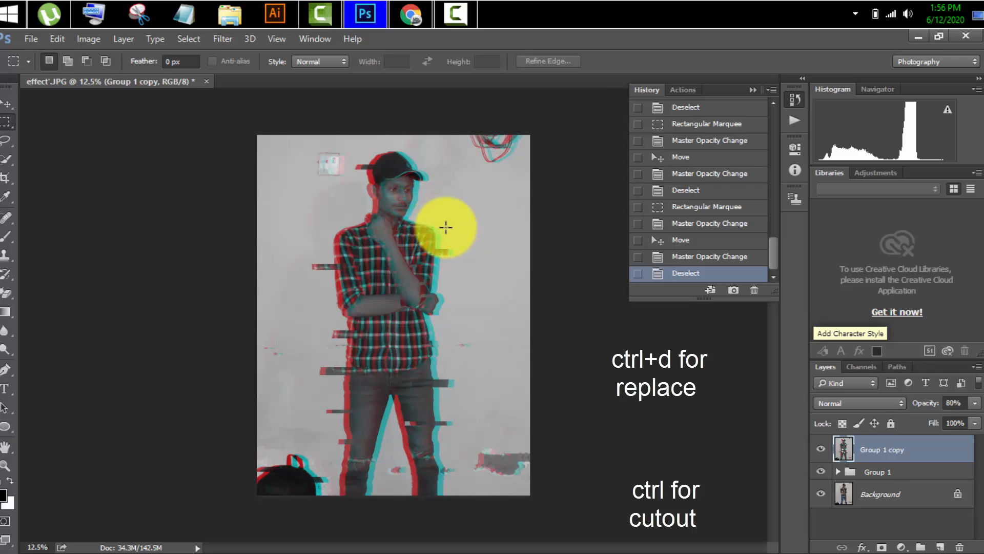
{"action": "key", "text": "ctrl"}
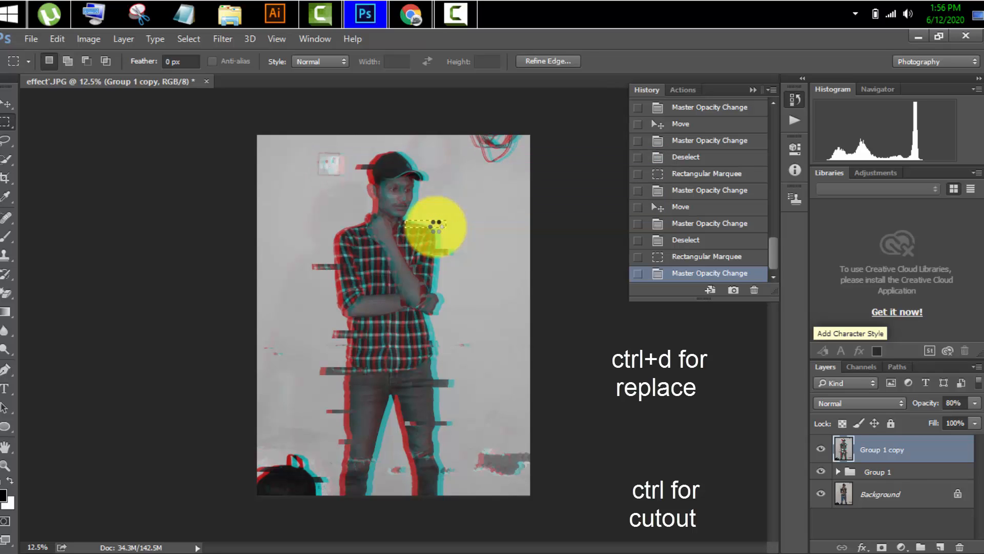
{"action": "left_click_drag", "start_coordinate": [437, 227], "coordinate": [442, 224]}
{"action": "key", "text": "ctrl+d"}
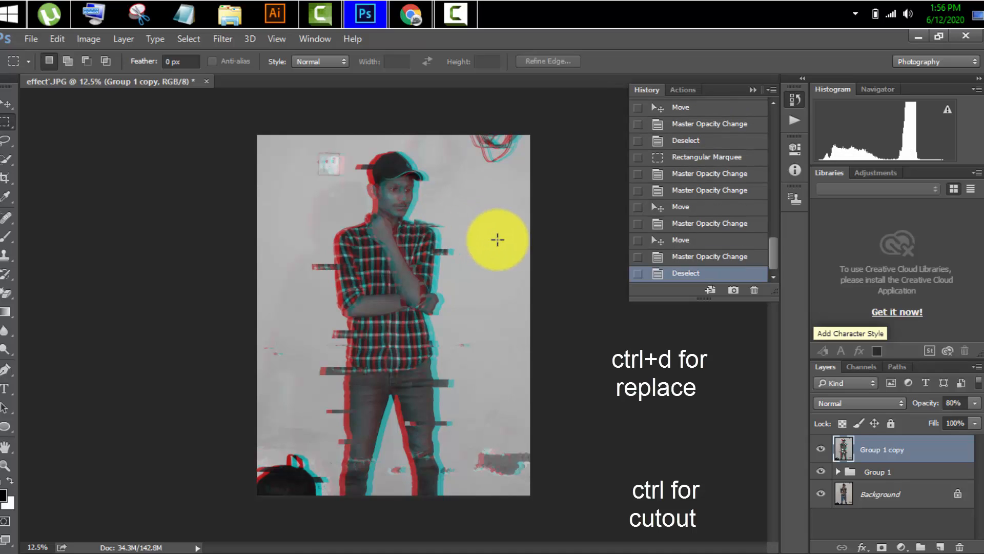
Step: Cut a thin horizontal strip at the left shoulder, shift it outward to the left, and deselect
{"action": "mouse_move", "coordinate": [327, 230]}
{"action": "left_mouse_down"}
{"action": "mouse_move", "coordinate": [351, 233]}
{"action": "mouse_move", "coordinate": [336, 233]}
{"action": "left_mouse_up"}
{"action": "key", "text": "8"}
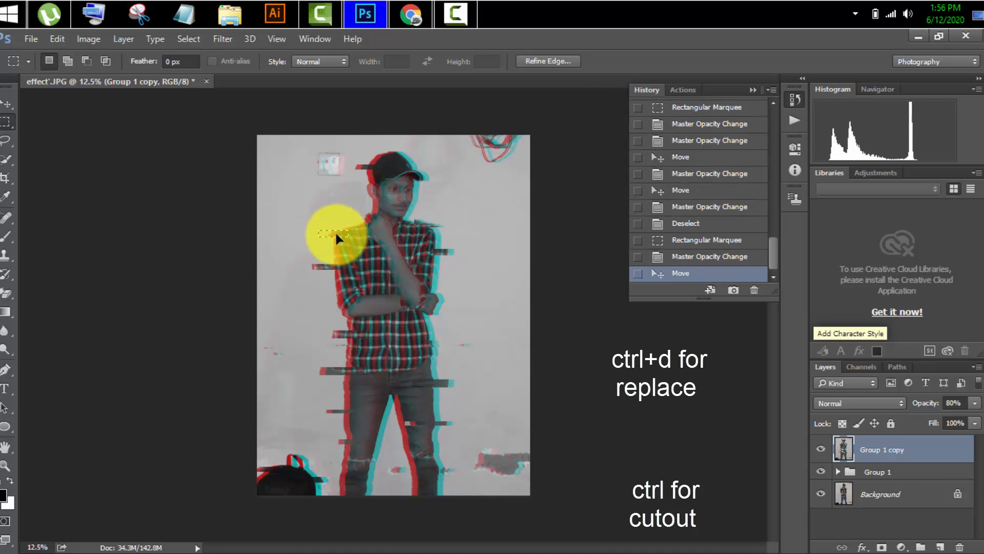
{"action": "key", "text": "8"}
{"action": "key", "text": "ctrl+d"}
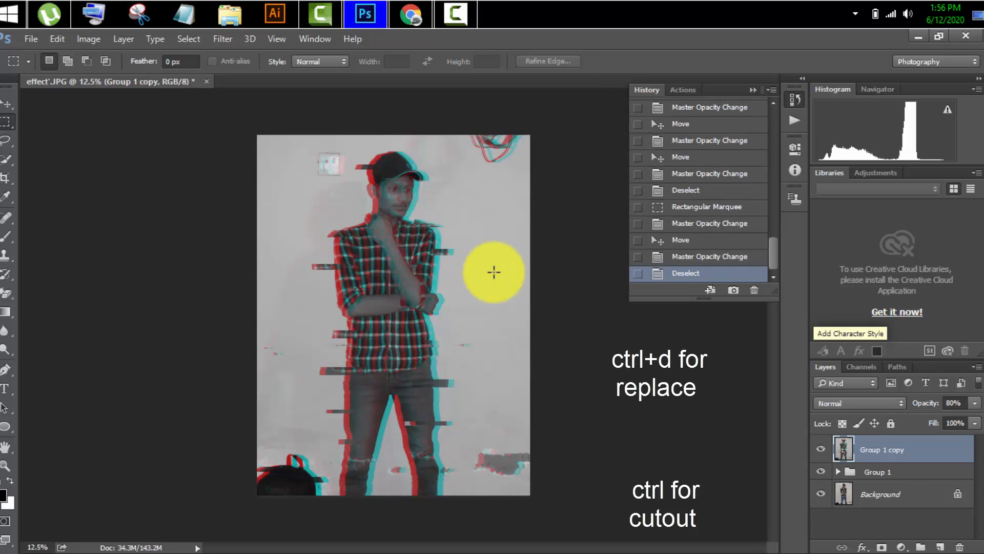
Step: Cut a thin horizontal strip from the switch plate on the wall, shift it left, and deselect
{"action": "mouse_move", "coordinate": [314, 162]}
{"action": "left_mouse_down"}
{"action": "mouse_move", "coordinate": [337, 165]}
{"action": "mouse_move", "coordinate": [320, 164]}
{"action": "left_mouse_up"}
{"action": "key", "text": "8"}
{"action": "key", "text": "8"}
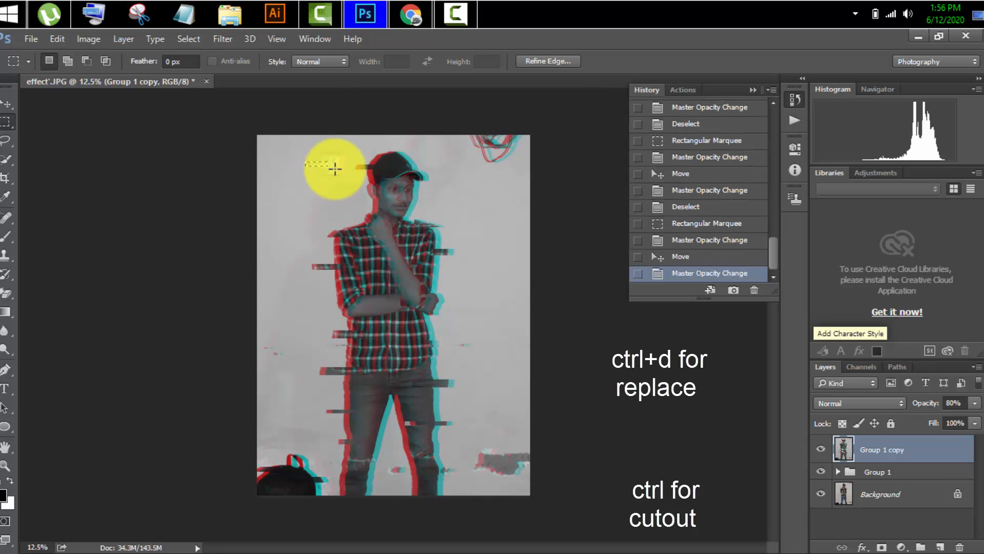
{"action": "key", "text": "ctrl+d"}
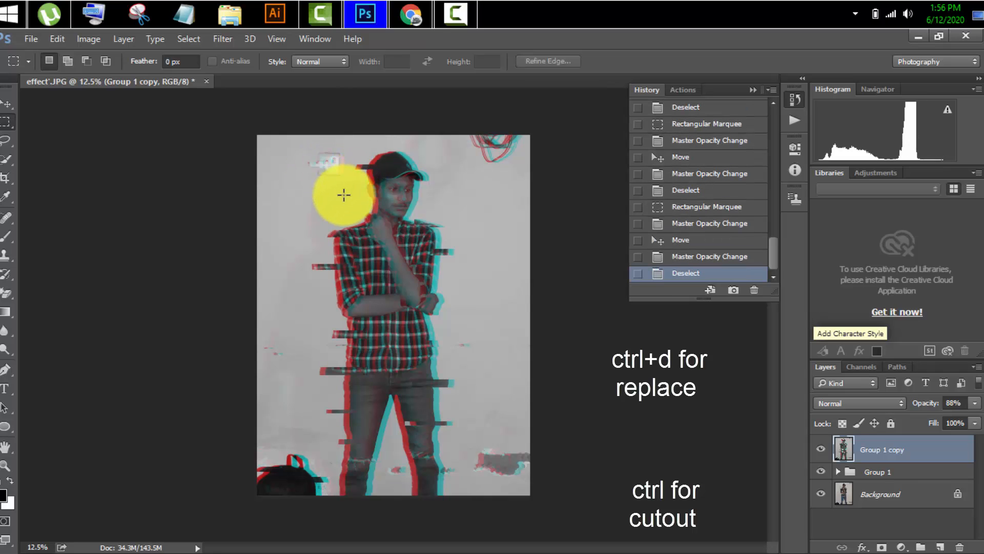
Step: Shift two thin strips of the wires on the wall outward to the left and right, and one strip beside the face left
{"action": "left_click_drag", "start_coordinate": [476, 146], "coordinate": [517, 146]}
{"action": "key", "text": "8"}
{"action": "key", "text": "ctrl+d"}
{"action": "key", "text": "8"}
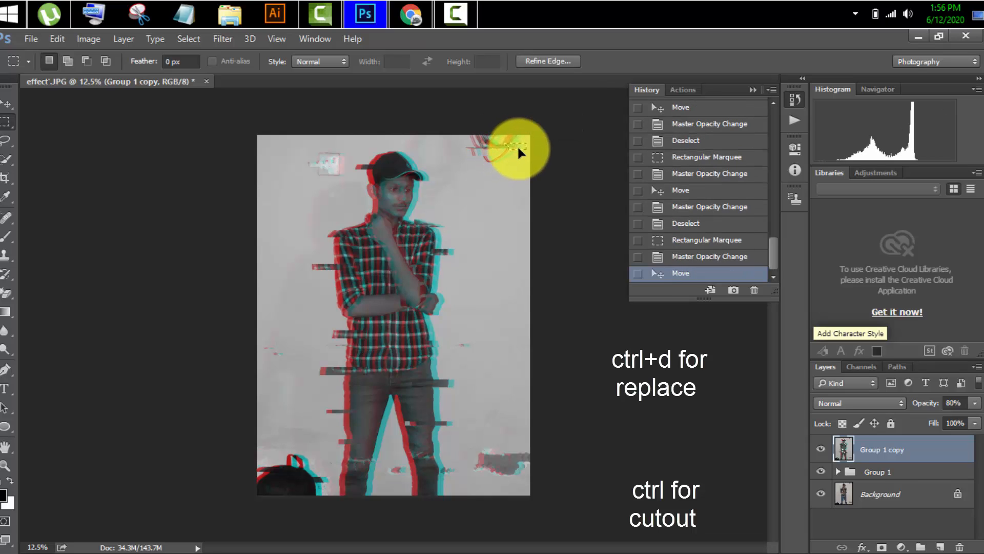
{"action": "key", "text": "8"}
{"action": "key", "text": "ctrl+d"}
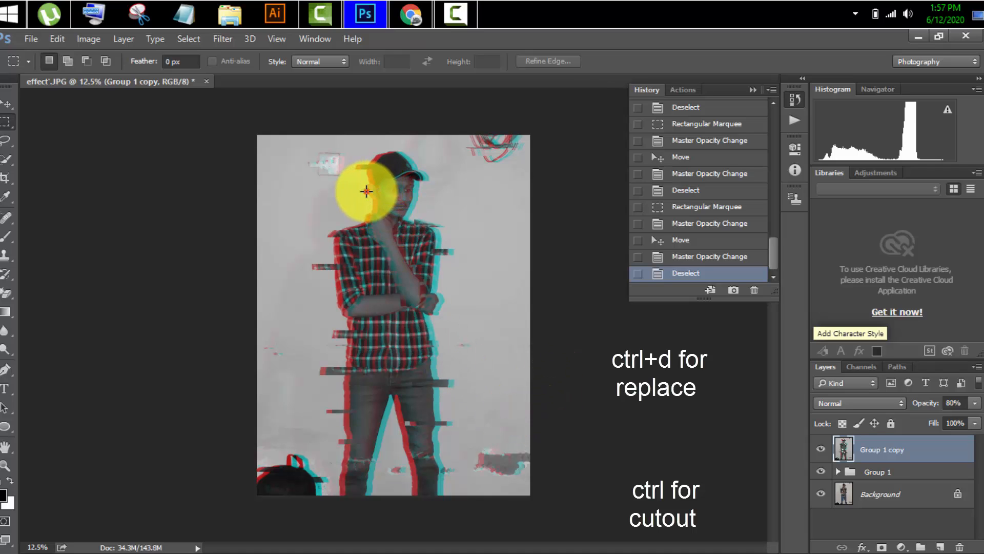
{"action": "mouse_move", "coordinate": [365, 192]}
{"action": "left_mouse_down"}
{"action": "mouse_move", "coordinate": [394, 194]}
{"action": "mouse_move", "coordinate": [378, 192]}
{"action": "left_mouse_up"}
{"action": "key", "text": "ctrl+d"}
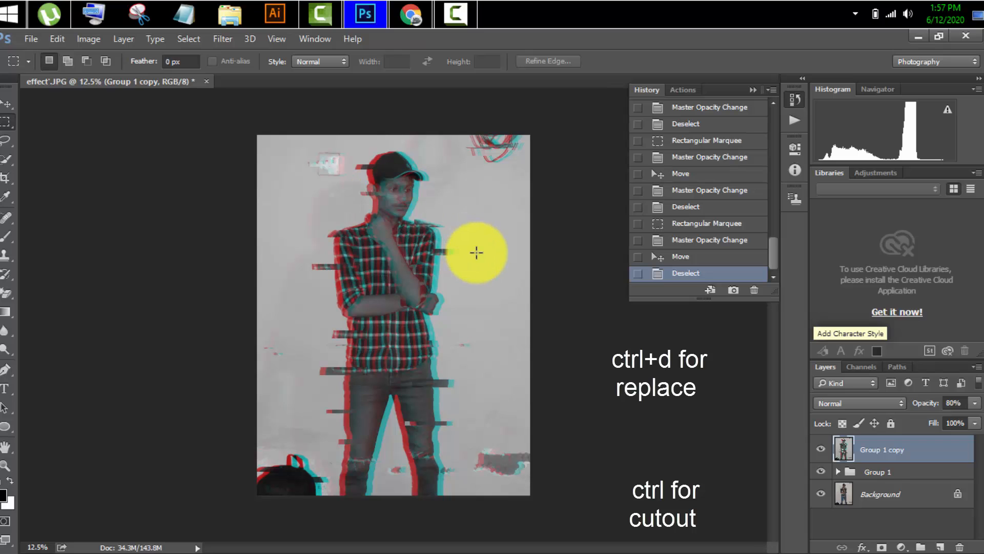
Step: Set up saving the image as a JPEG, named with the subject's first name followed by "effect"
{"action": "left_click", "coordinate": [28, 39]}
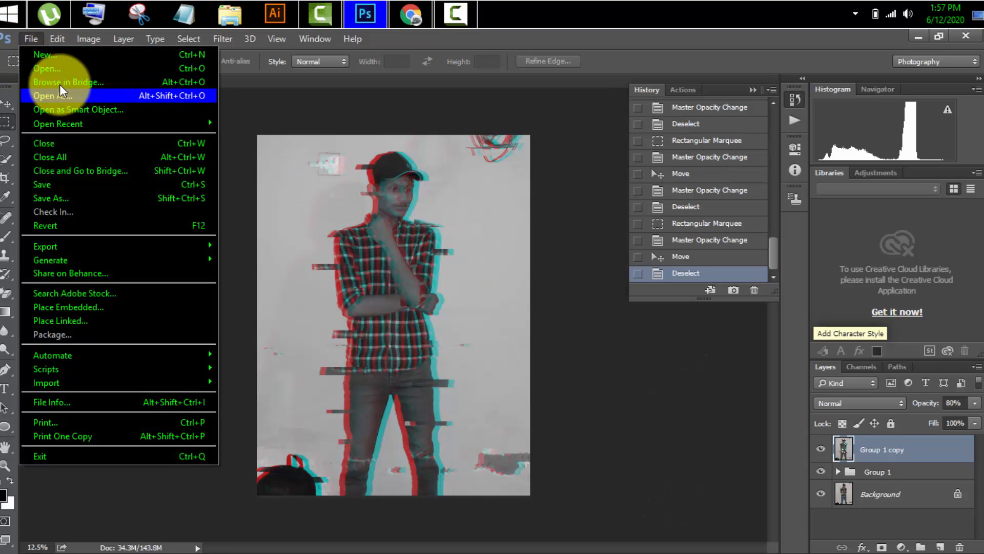
{"action": "left_click", "coordinate": [67, 188]}
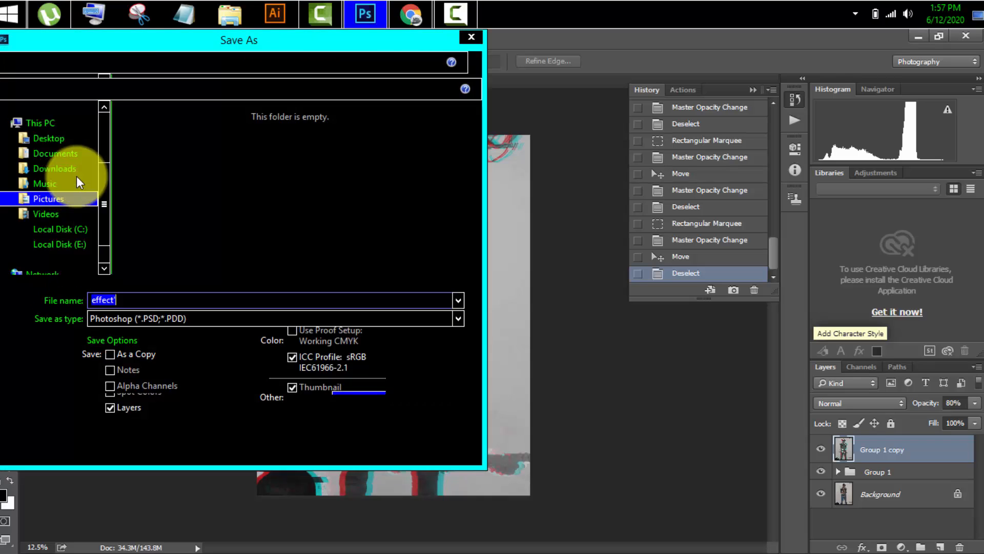
{"action": "left_click", "coordinate": [469, 300]}
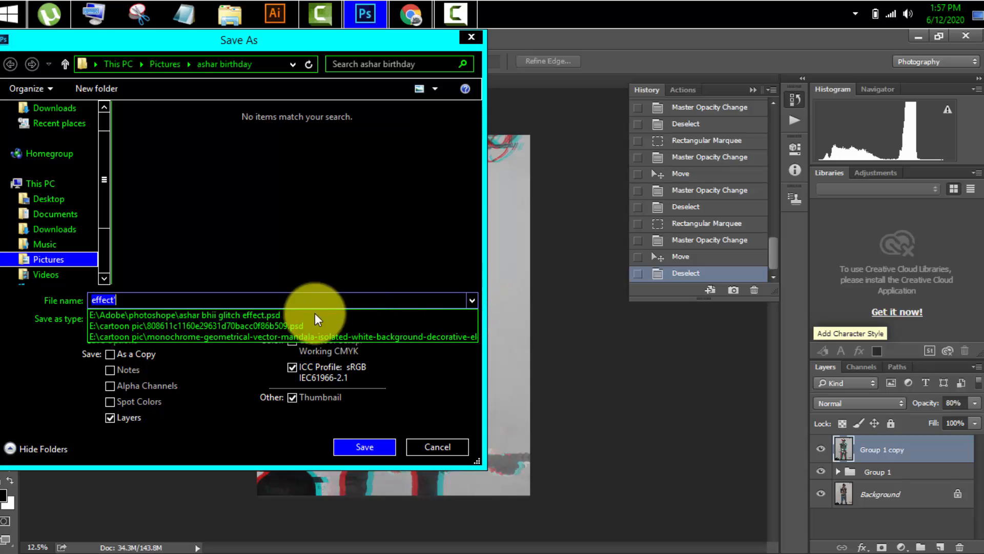
{"action": "left_click", "coordinate": [469, 300]}
{"action": "left_click", "coordinate": [466, 316]}
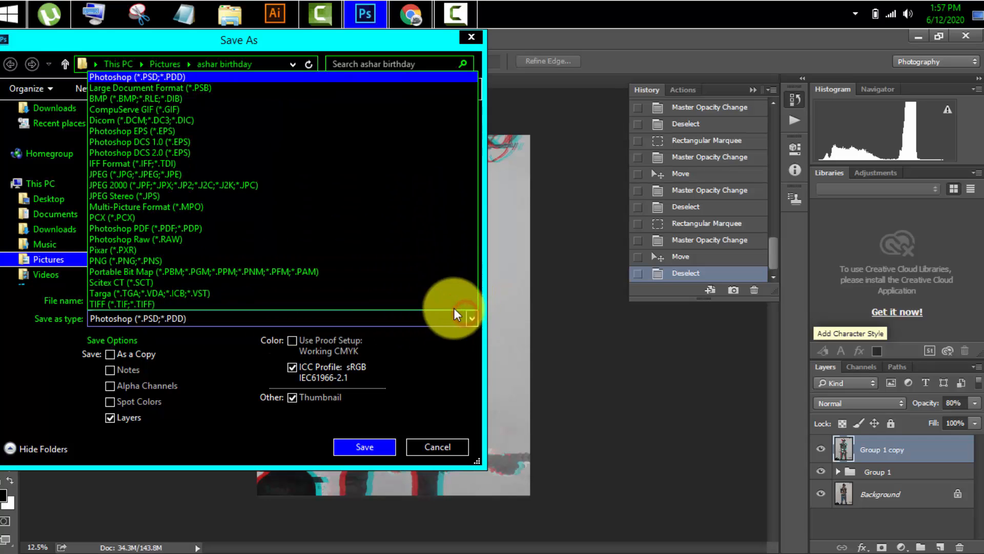
{"action": "left_click", "coordinate": [121, 171]}
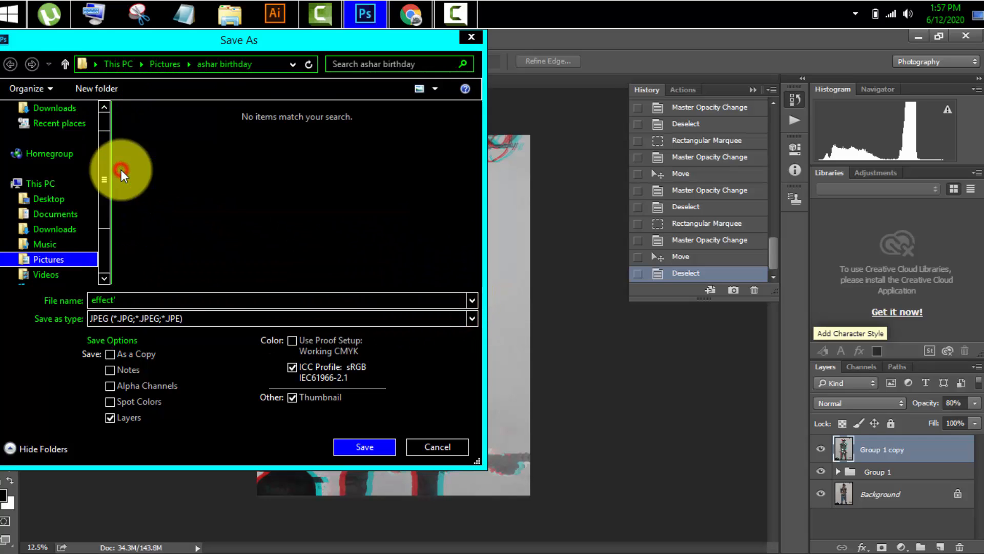
{"action": "double_click", "coordinate": [135, 300]}
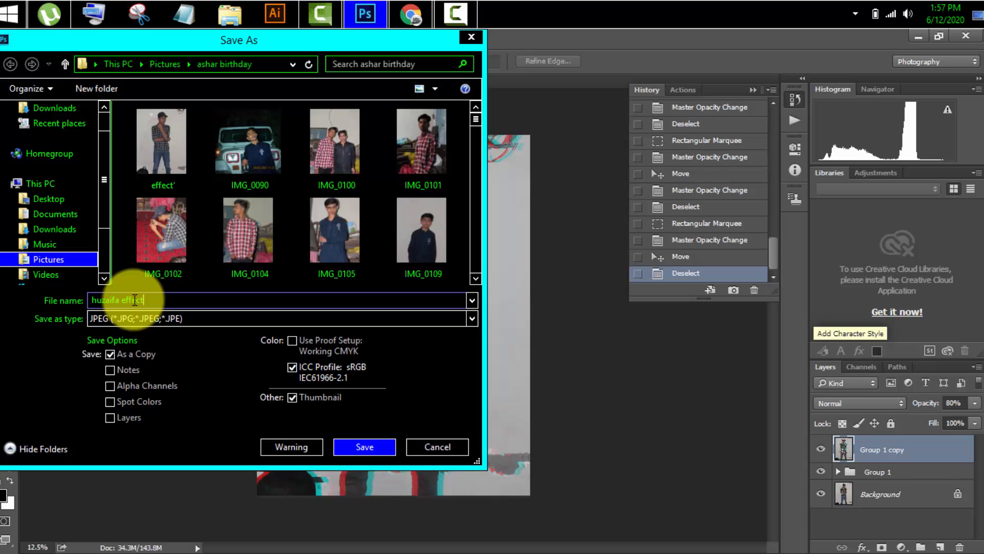
Step: Choose the export folder inside Adobe\photoshope on Local Disk (E:) as the save location
{"action": "left_click", "coordinate": [49, 255]}
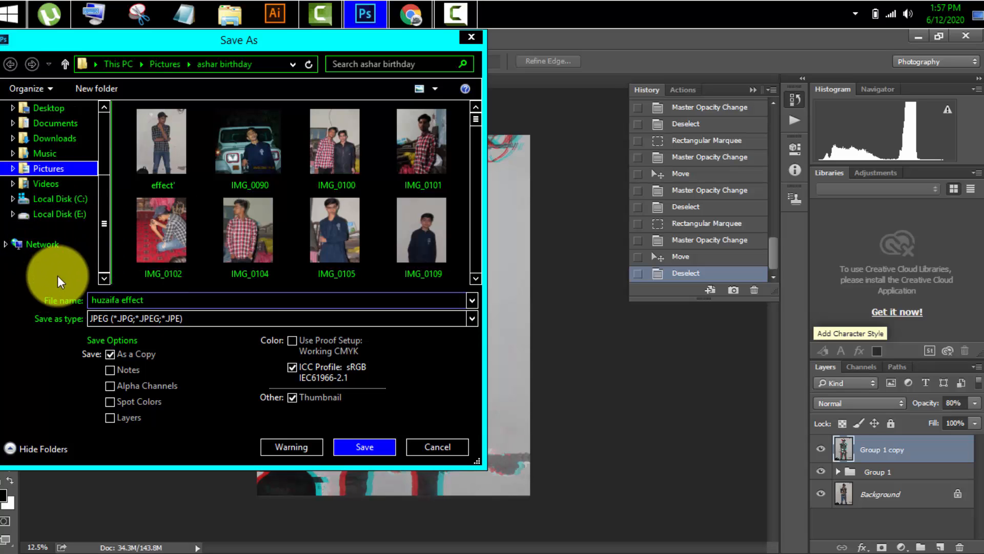
{"action": "left_click", "coordinate": [57, 210]}
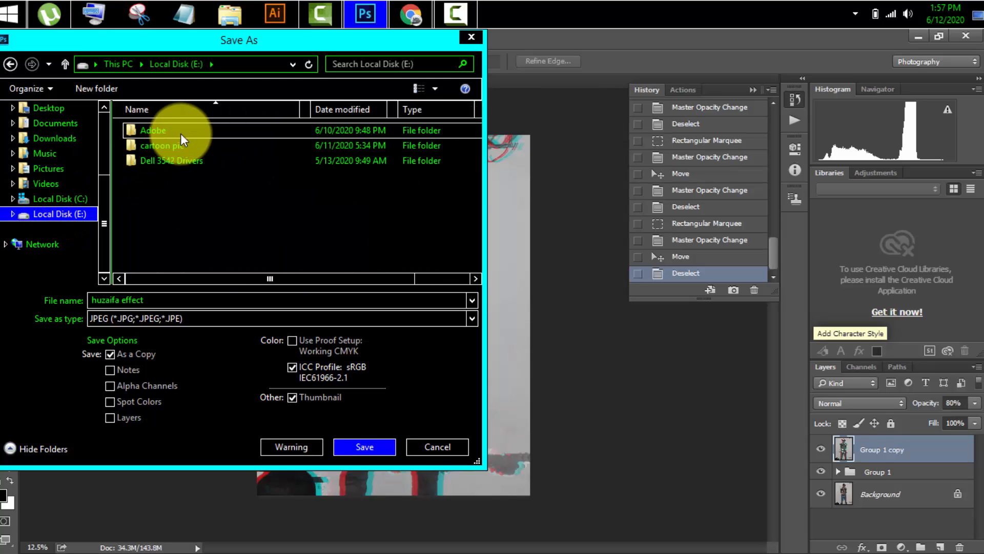
{"action": "double_click", "coordinate": [181, 133]}
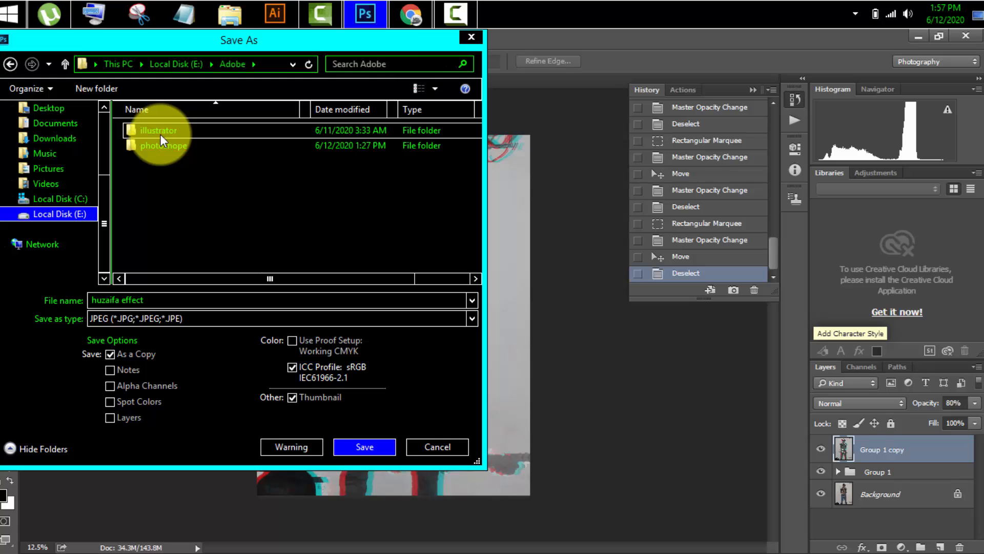
{"action": "left_click", "coordinate": [171, 146]}
{"action": "double_click", "coordinate": [171, 146]}
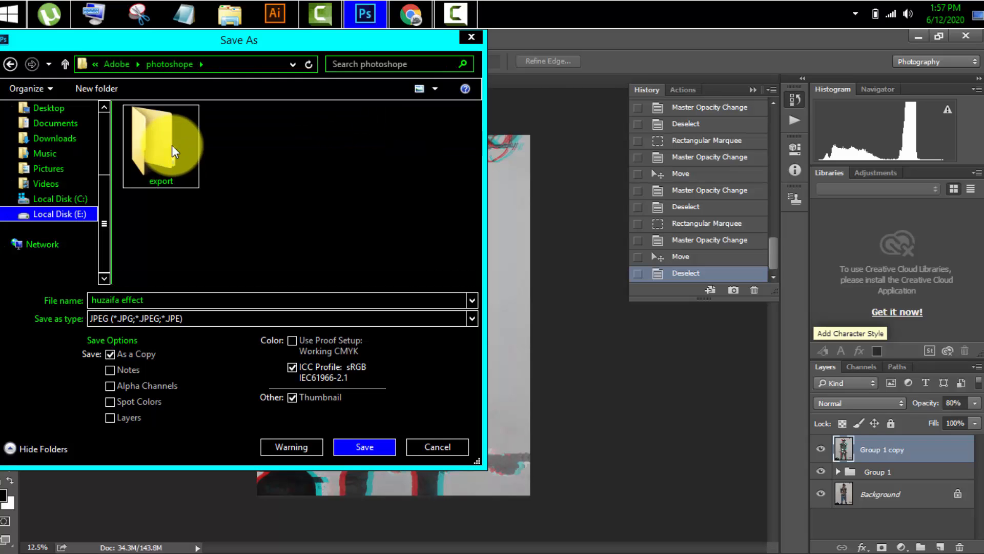
{"action": "left_click", "coordinate": [171, 145]}
{"action": "double_click", "coordinate": [171, 145]}
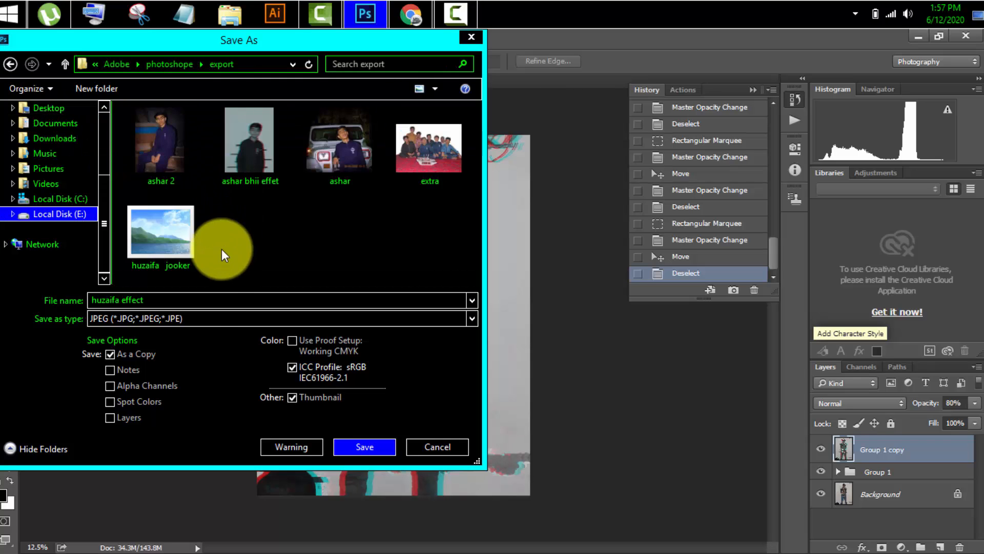
Step: Save the JPEG copy at Maximum quality 12 in Progressive format with 3 scans
{"action": "left_click", "coordinate": [174, 300]}
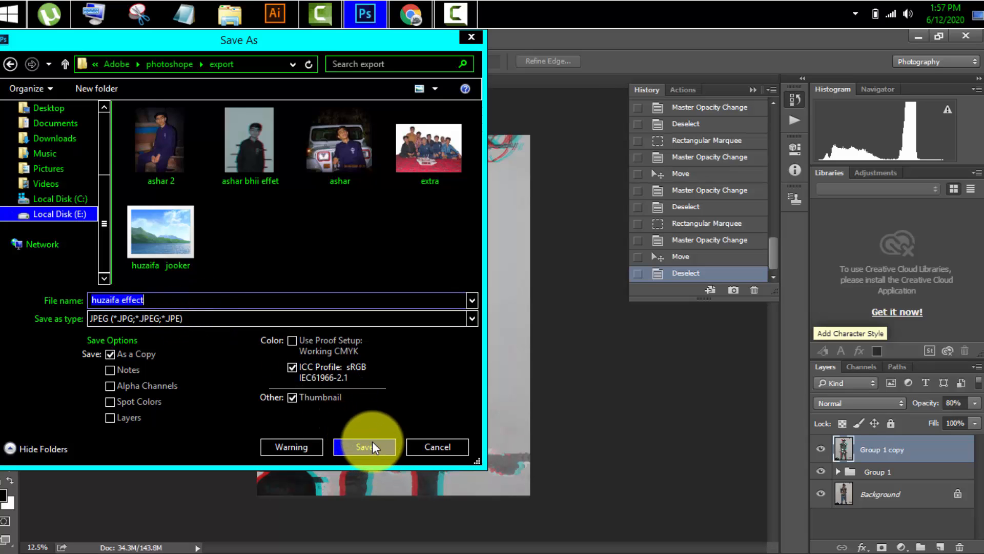
{"action": "left_click", "coordinate": [372, 441]}
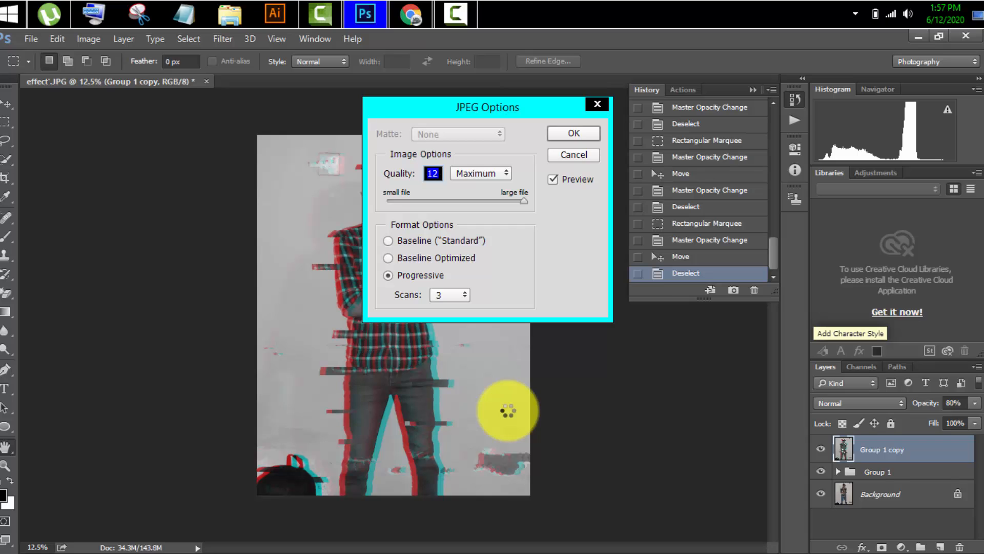
{"action": "left_click", "coordinate": [570, 129]}
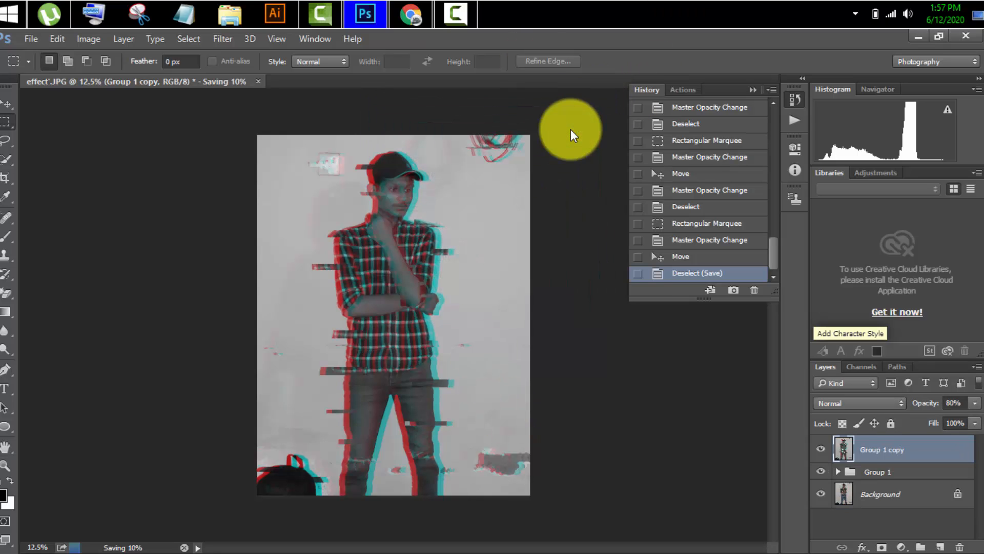